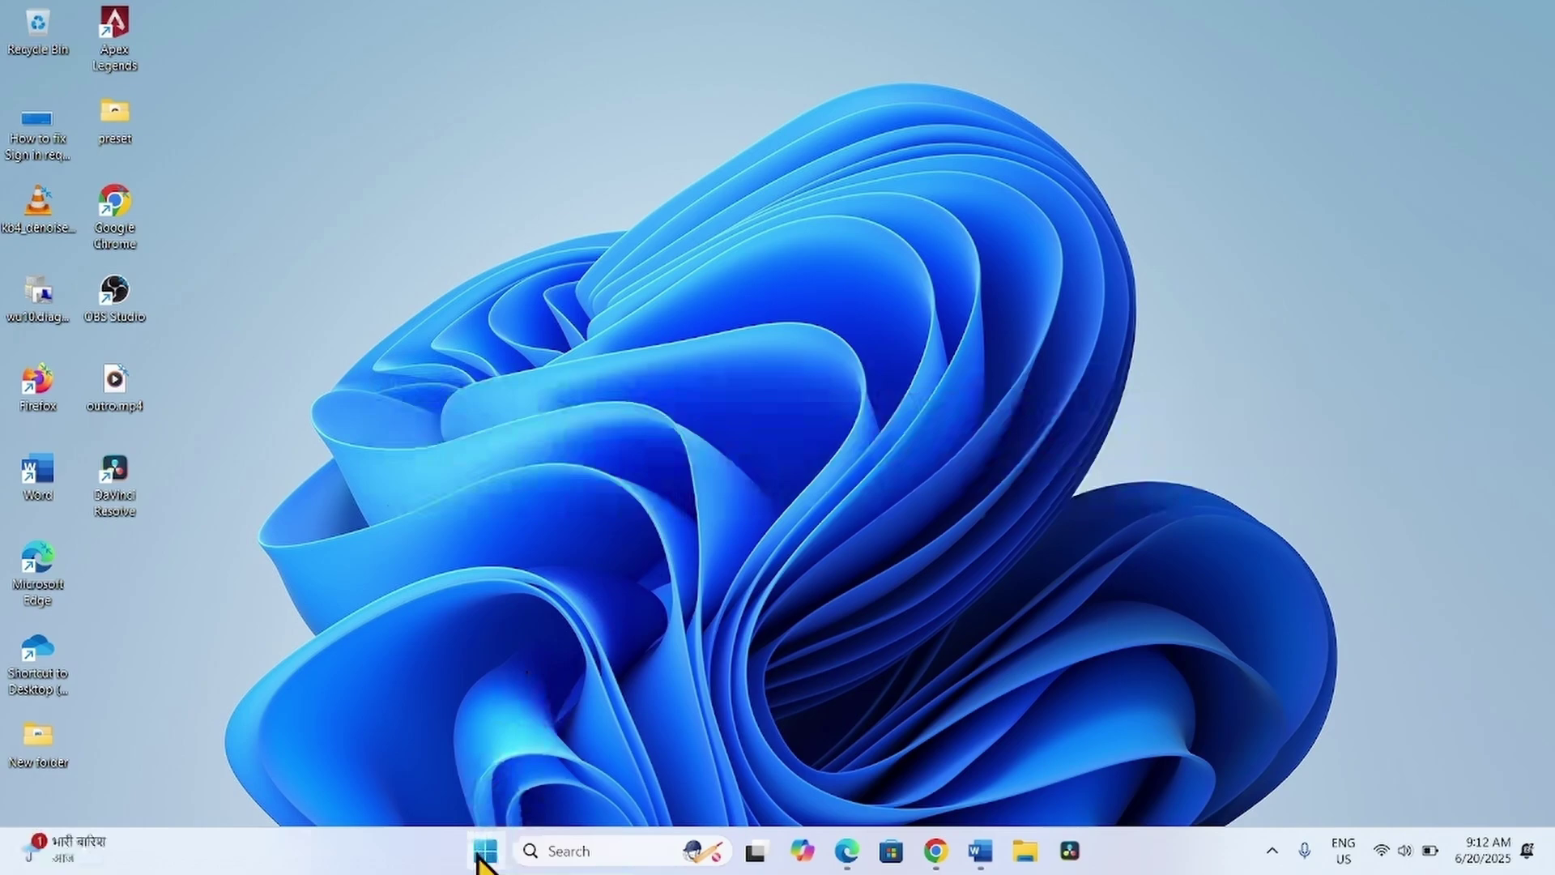
- Launch the Settings app from the Start menu's pinned apps
{"action": "left_click", "coordinate": [478, 859]}
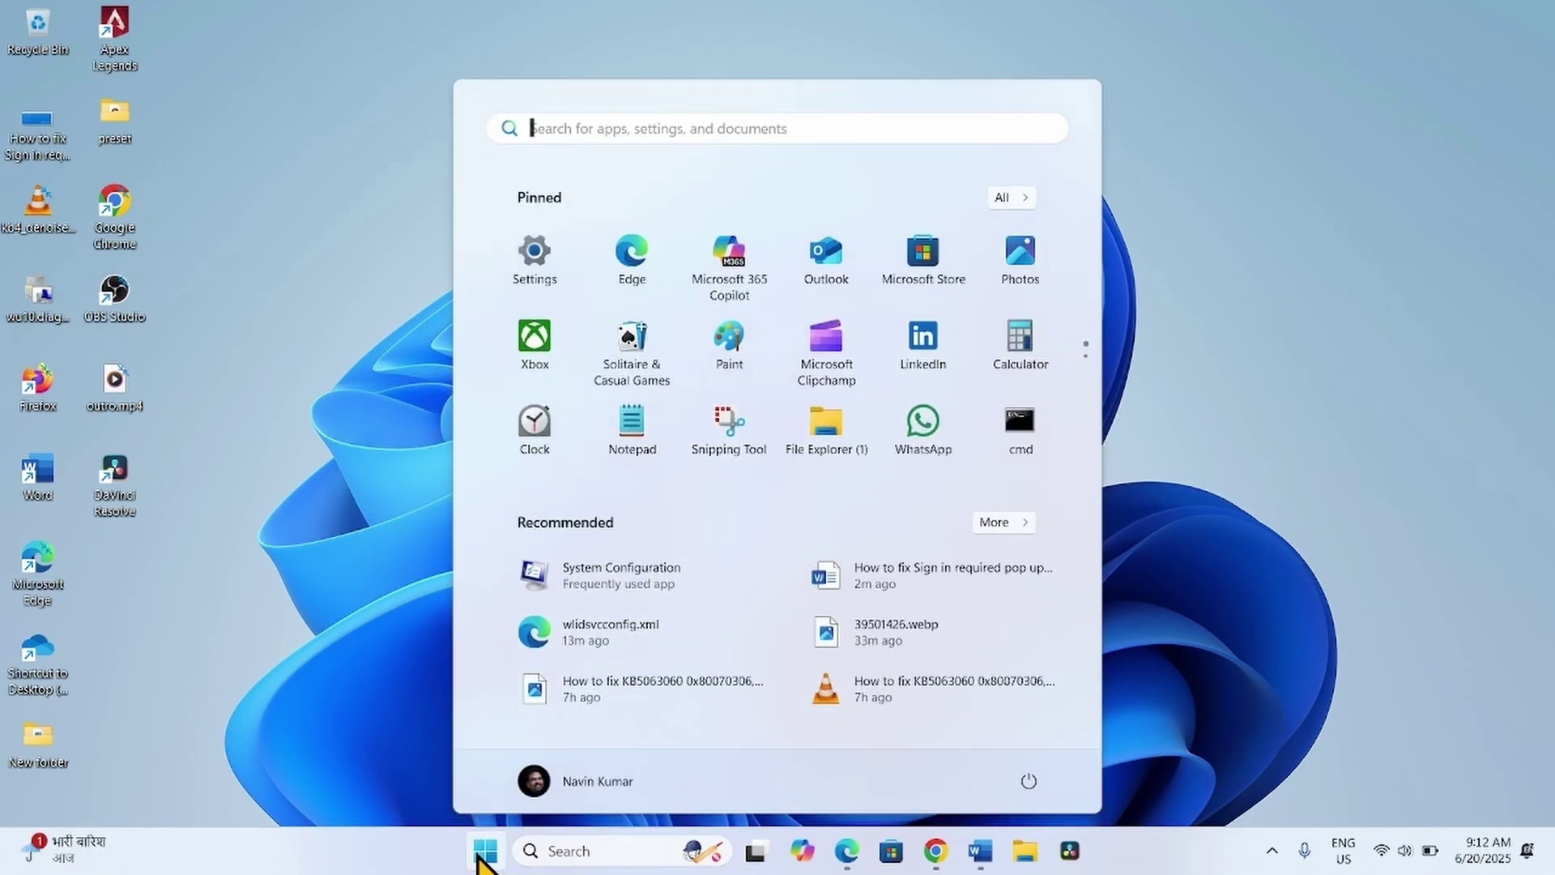
{"action": "left_click", "coordinate": [534, 251]}
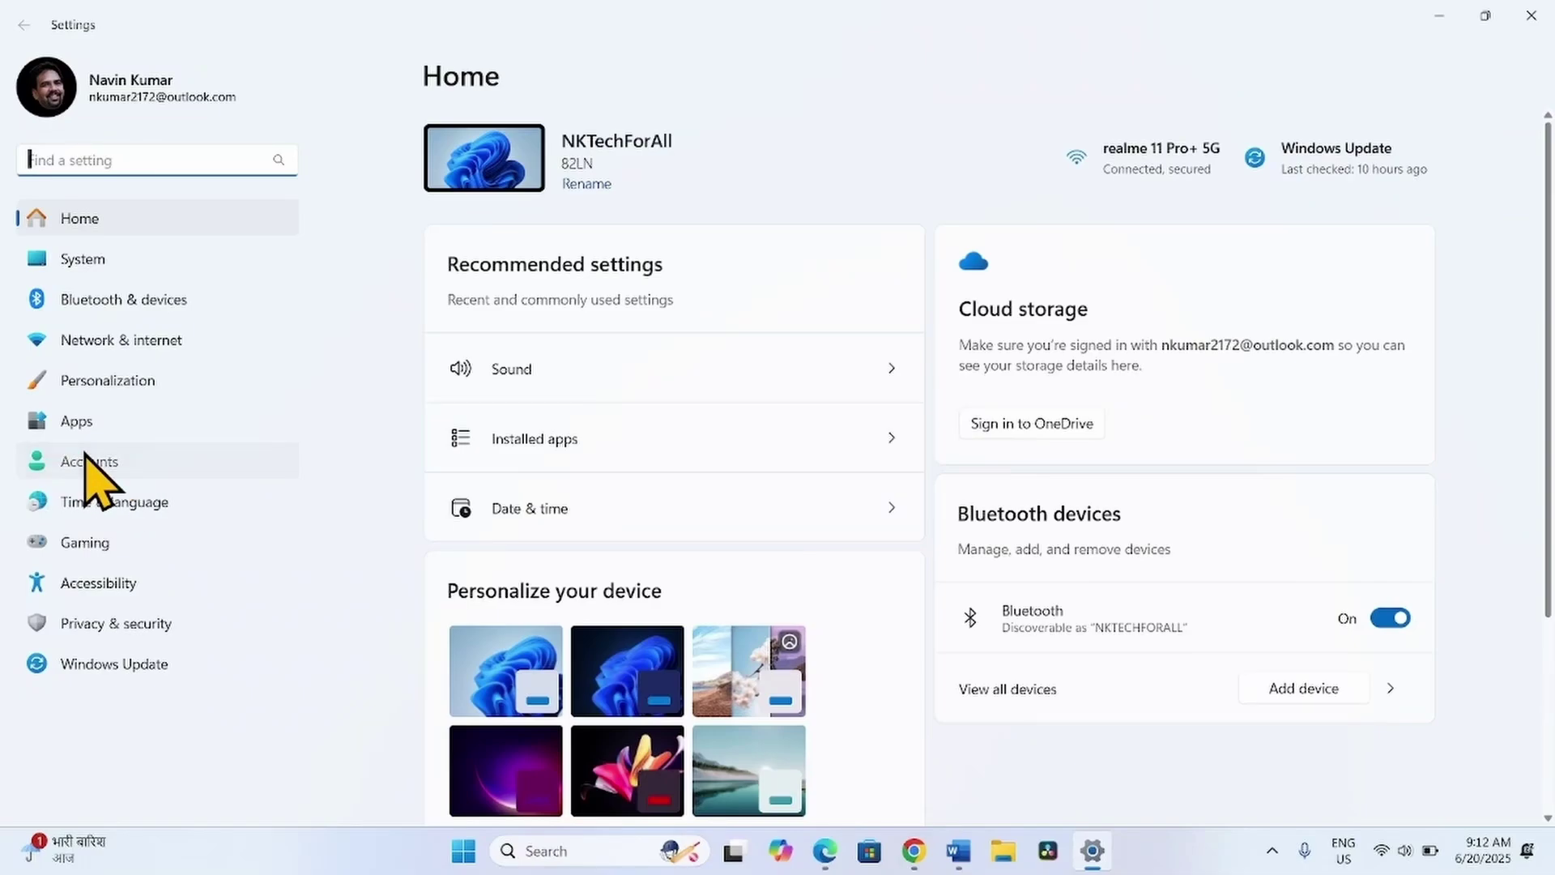
- Review Accounts > Sign-in options, with away sign-in set to Never, then close Settings
{"action": "left_click", "coordinate": [85, 462]}
{"action": "scroll", "coordinate": [656, 340], "scroll_direction": "down", "scroll_amount": 8}
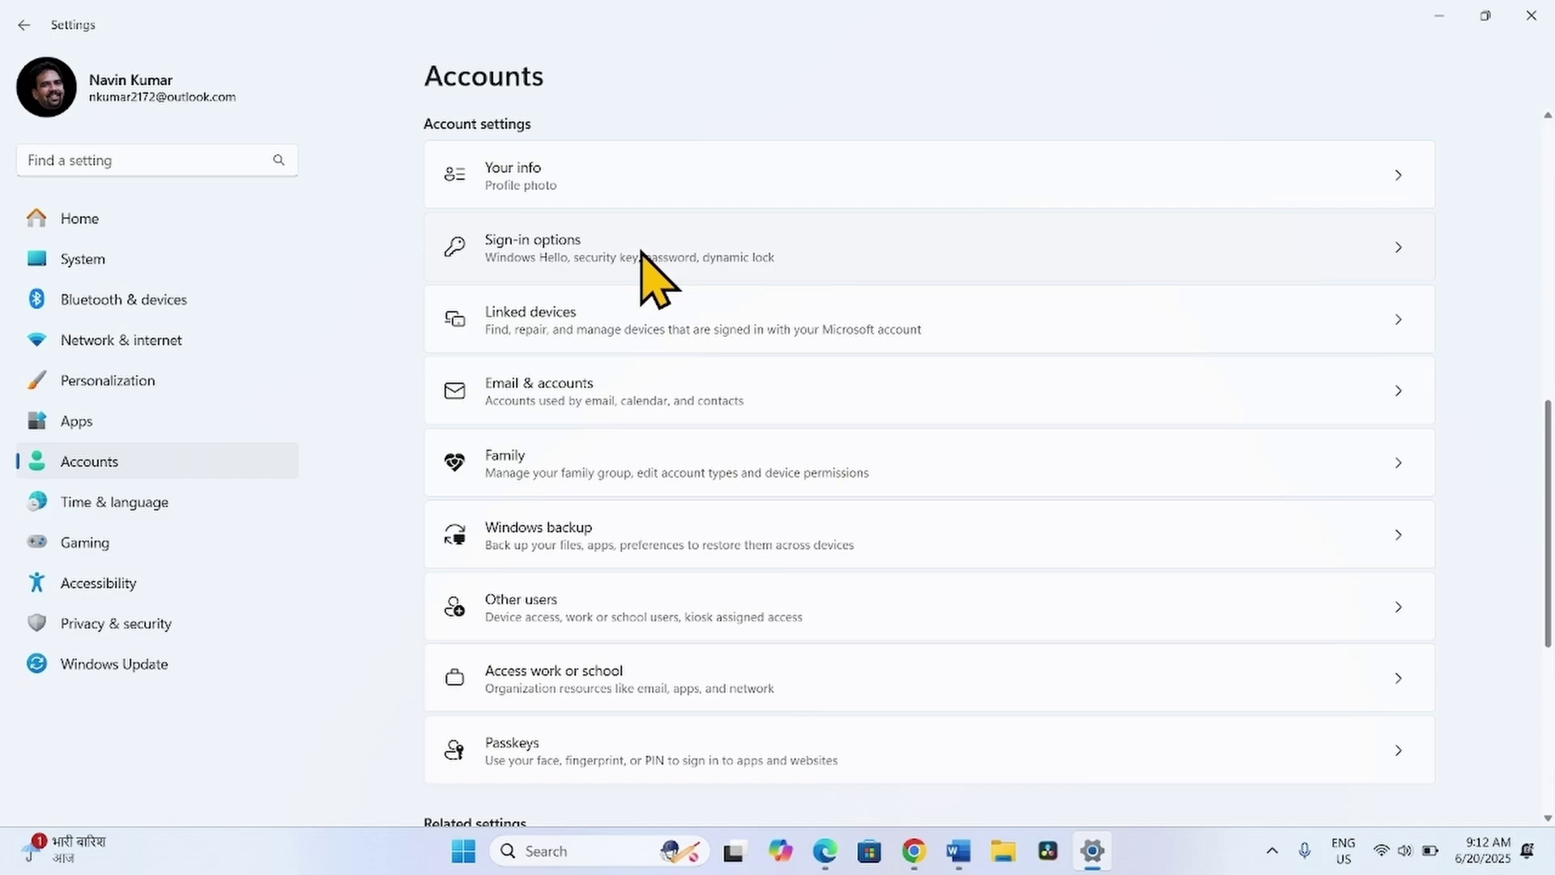
{"action": "left_click", "coordinate": [642, 253]}
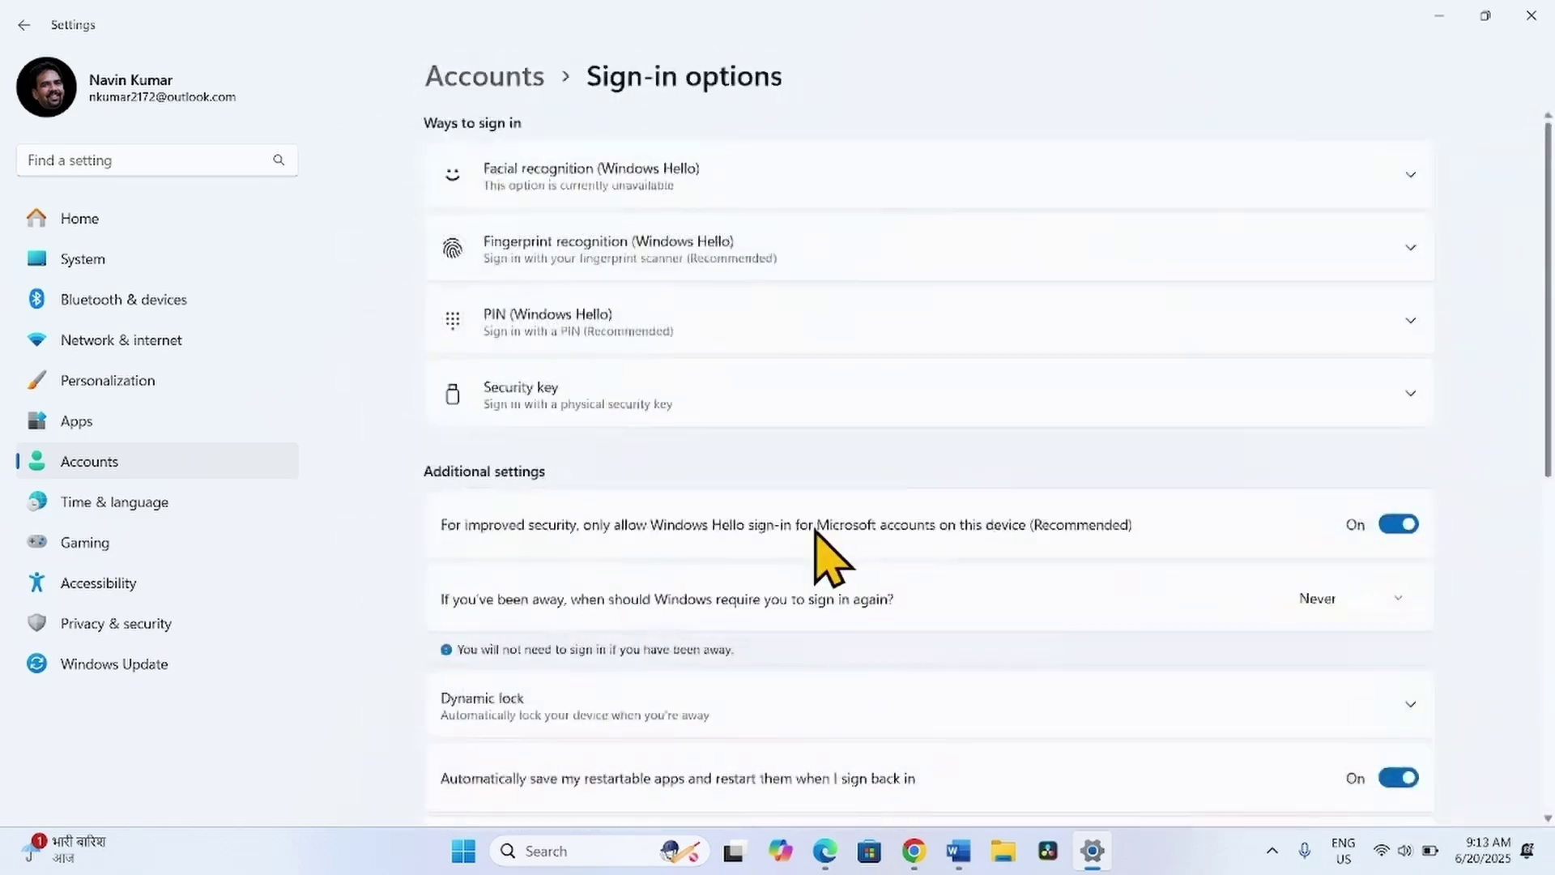
{"action": "scroll", "coordinate": [834, 550], "scroll_direction": "down", "scroll_amount": 5}
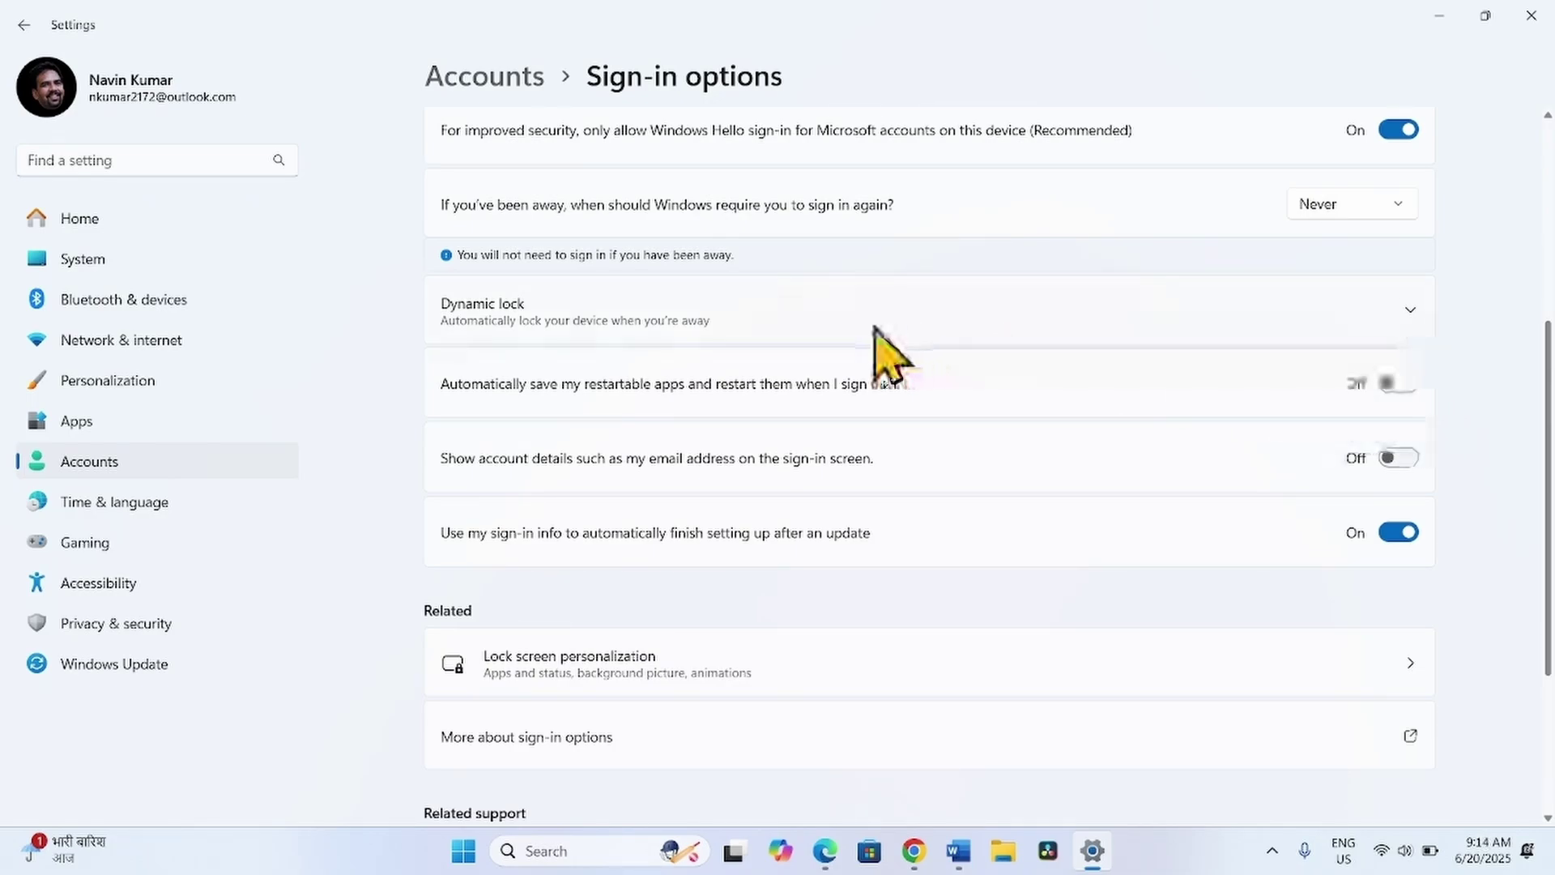
{"action": "left_click", "coordinate": [1534, 16]}
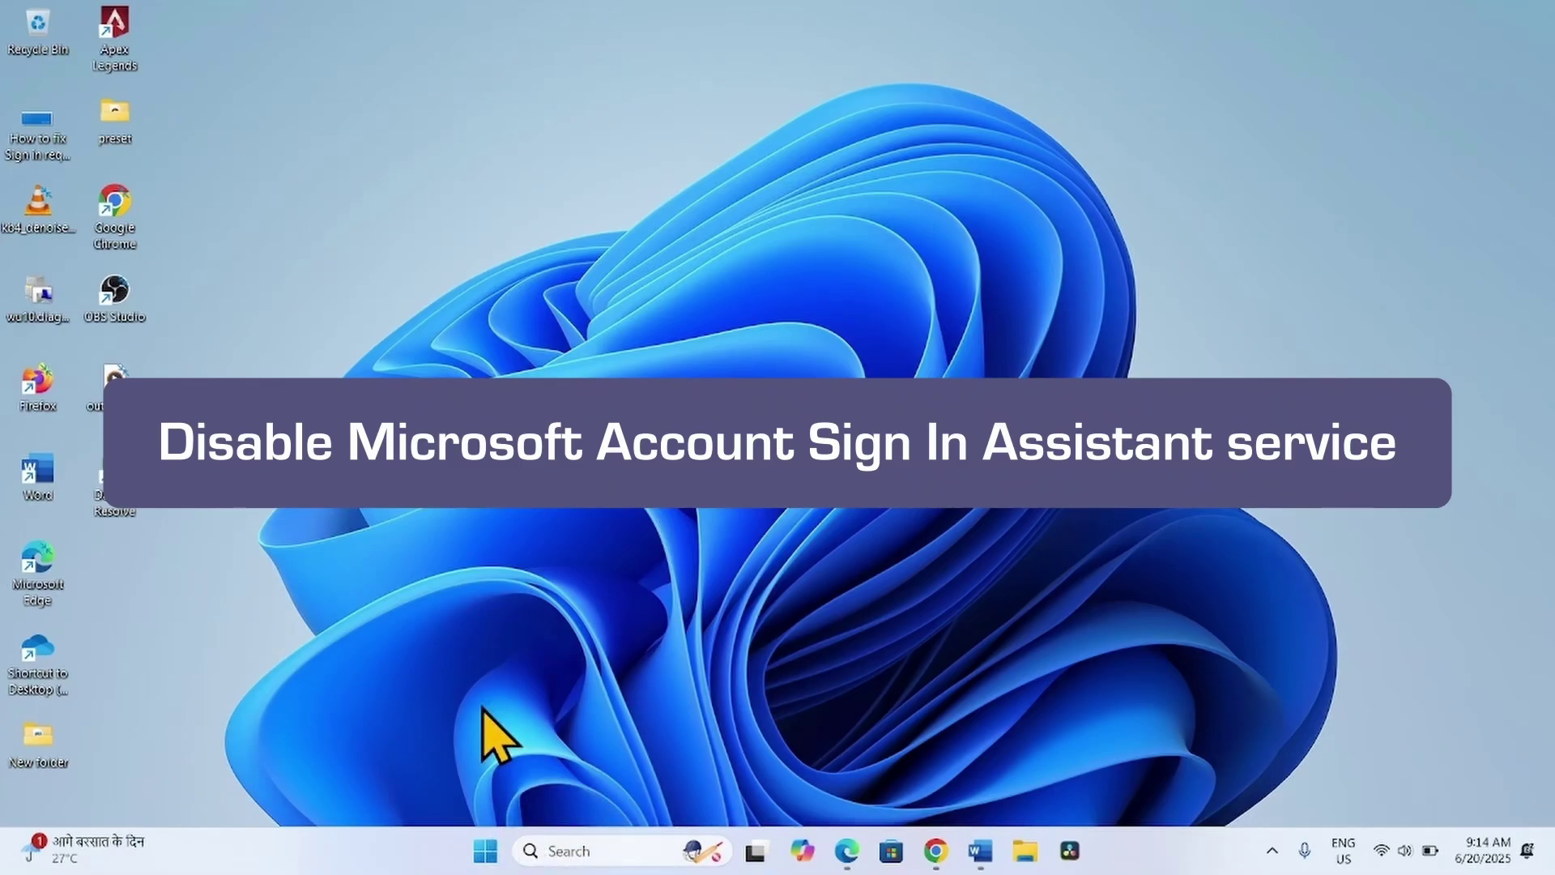
- Search for 'services' and launch the Services console from the best match
{"action": "left_click", "coordinate": [567, 851]}
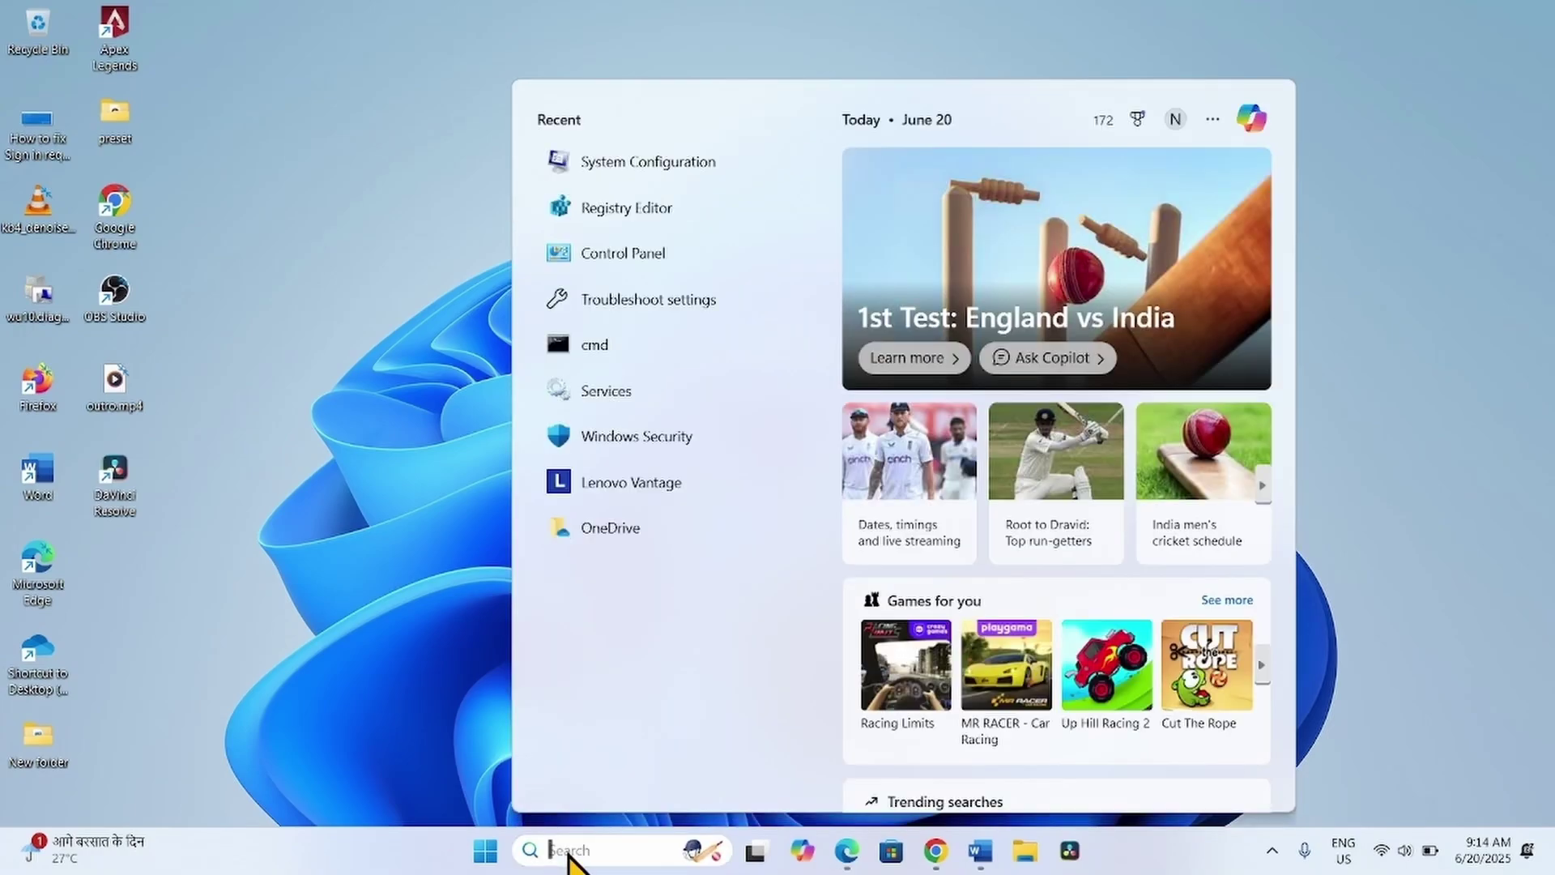
{"action": "type", "text": "services"}
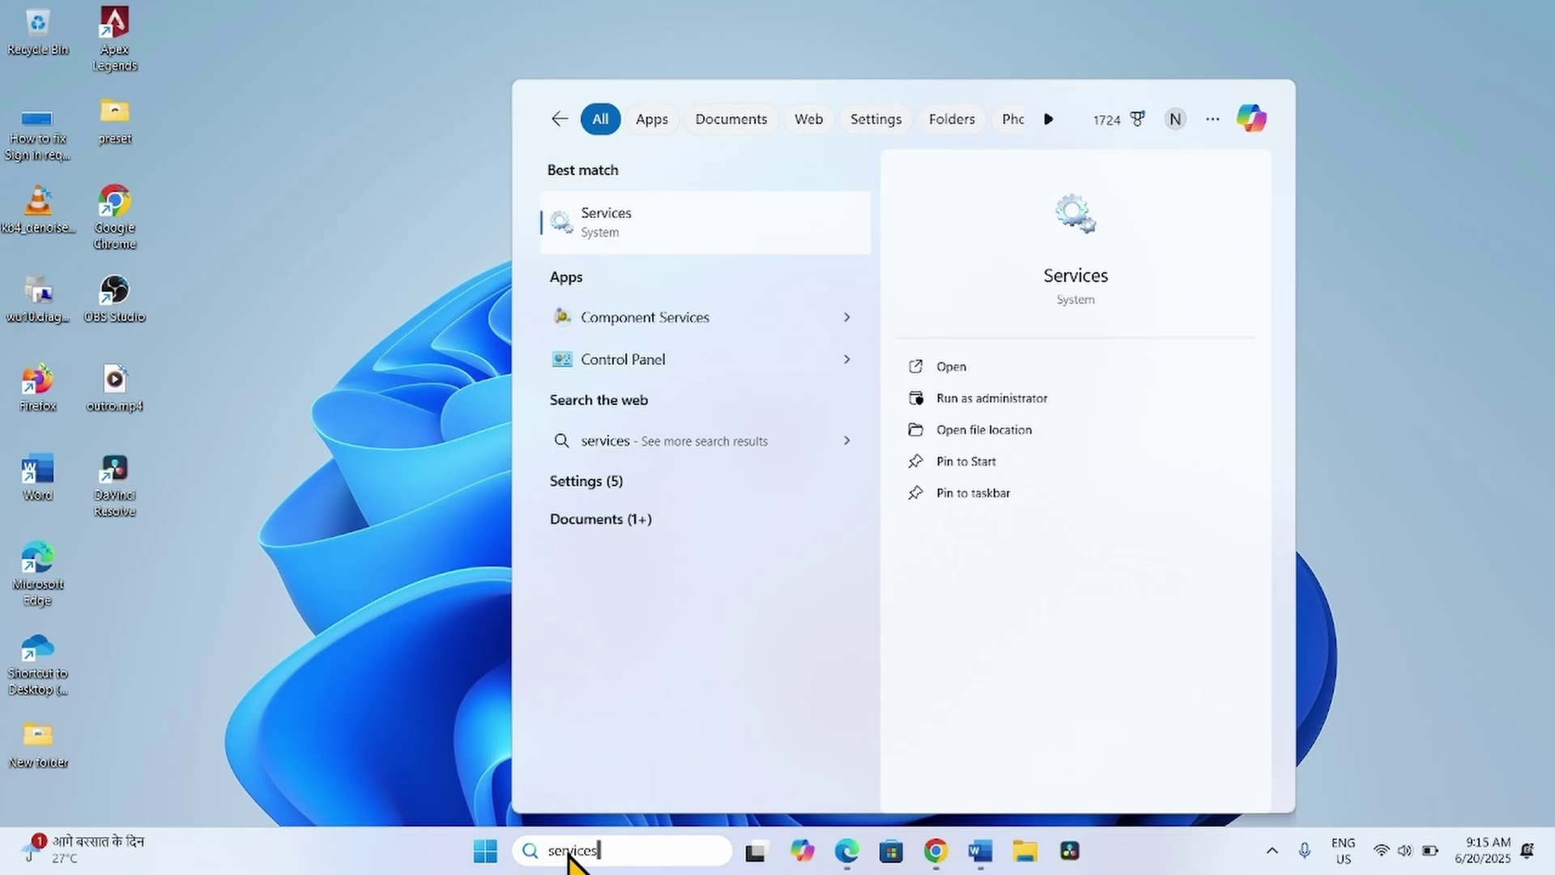
{"action": "left_click", "coordinate": [625, 214]}
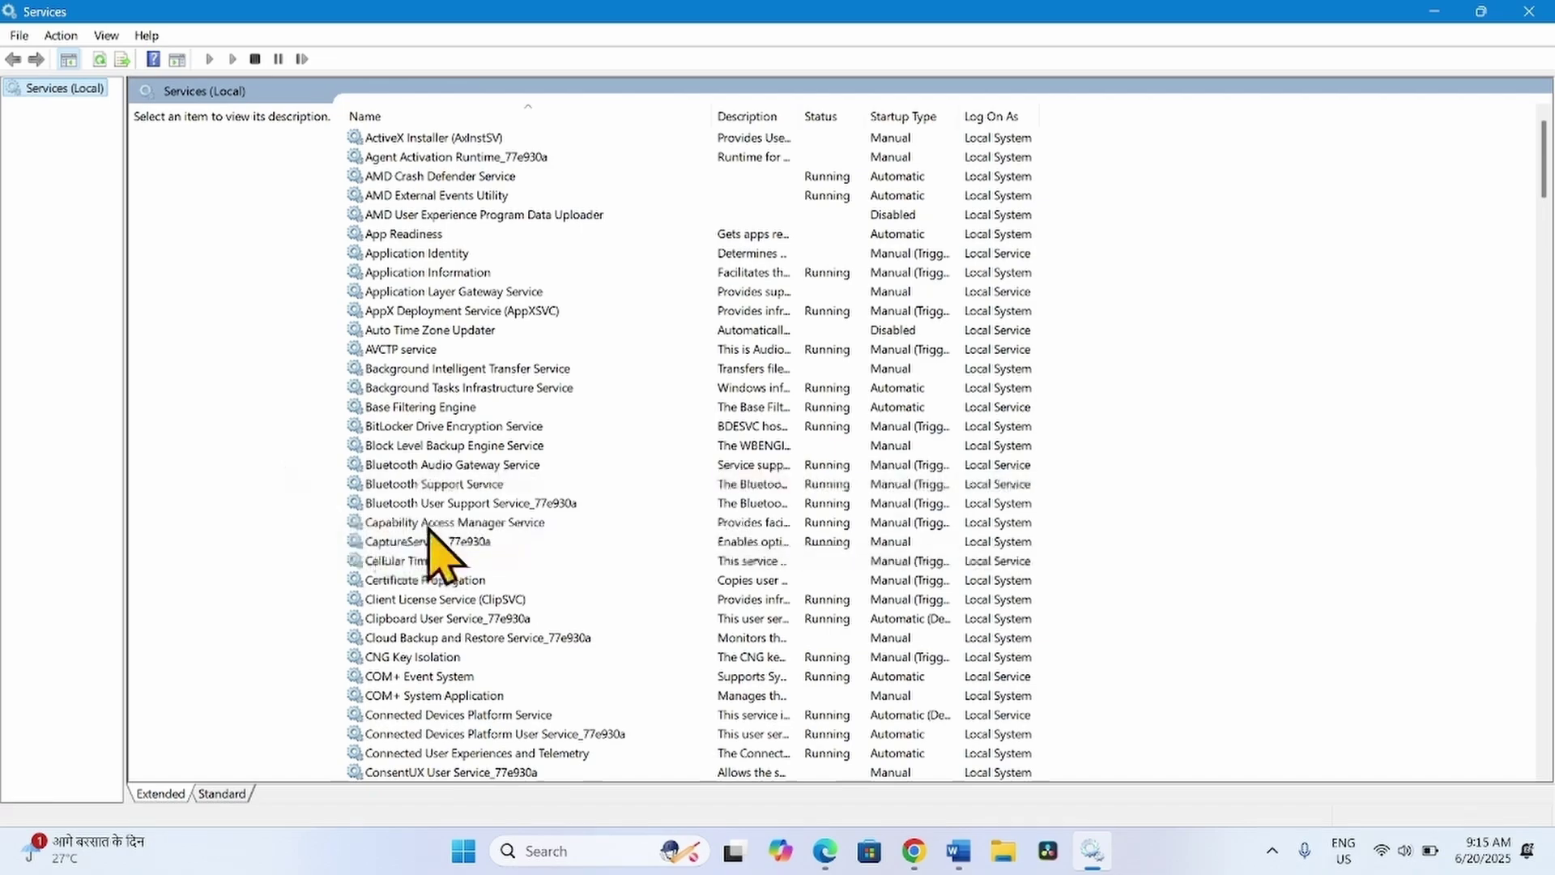
- Select Microsoft Account Sign-in Assistant in the services list and bring up its context menu
{"action": "scroll", "coordinate": [429, 528], "scroll_direction": "down", "scroll_amount": 20}
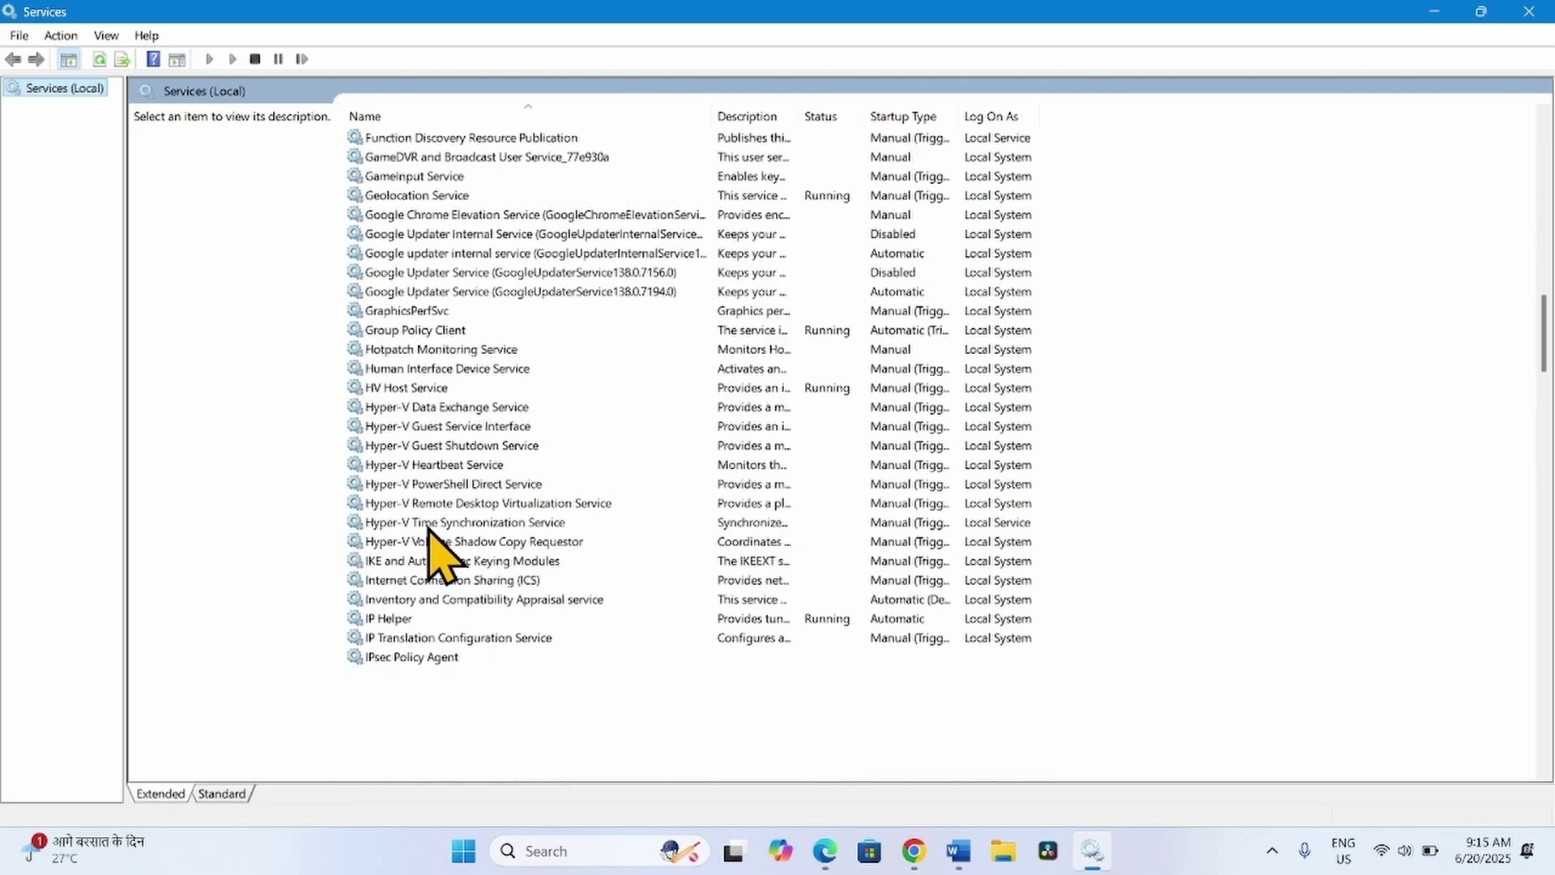
{"action": "scroll", "coordinate": [478, 567], "scroll_direction": "down", "scroll_amount": 4}
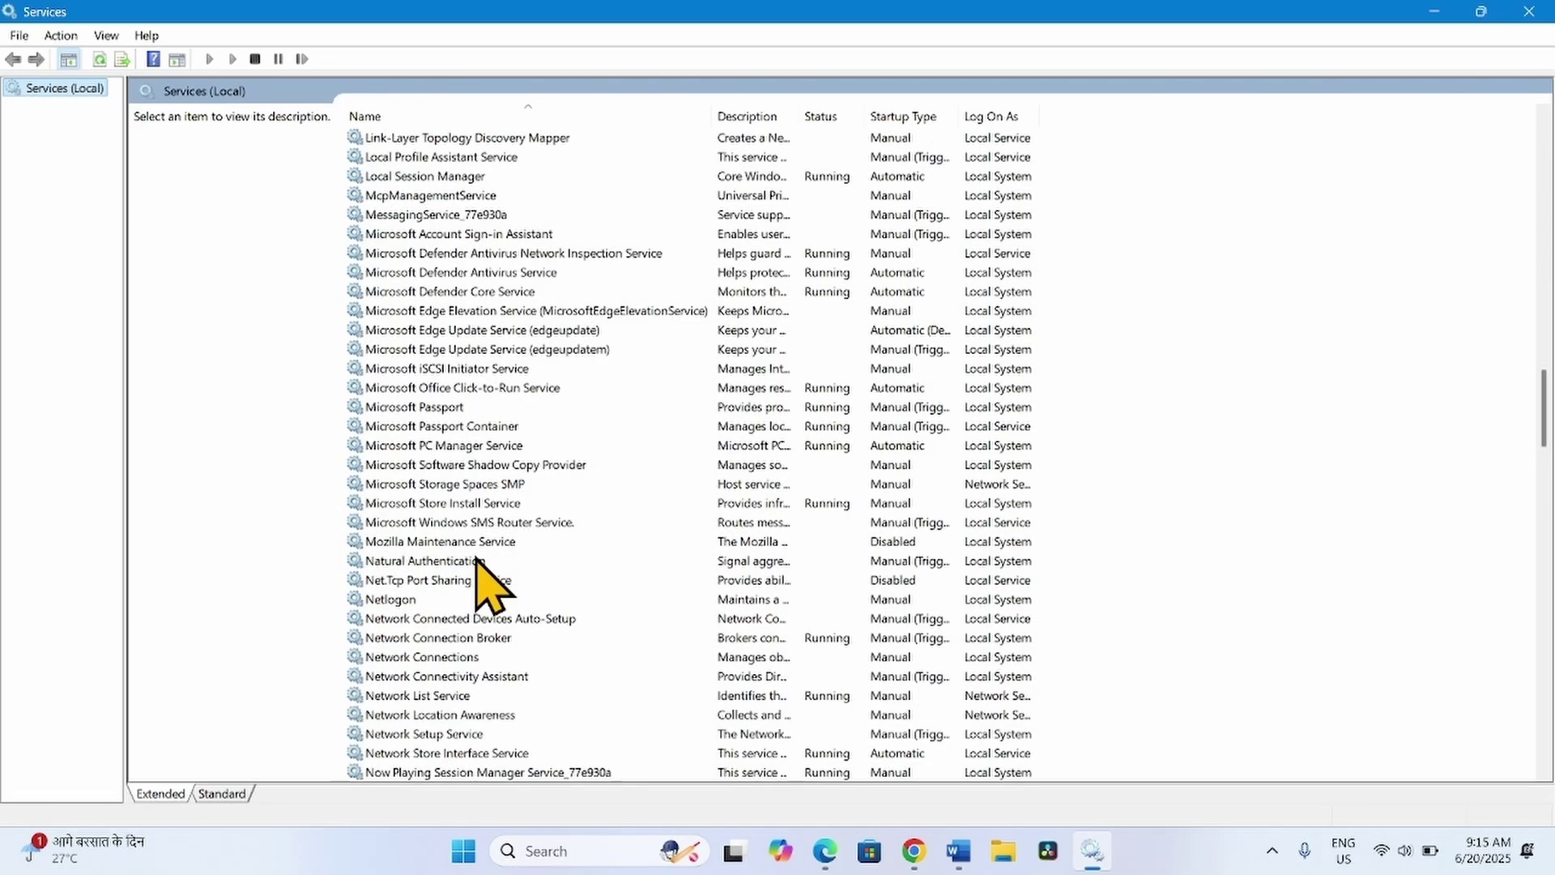
{"action": "left_click", "coordinate": [455, 234]}
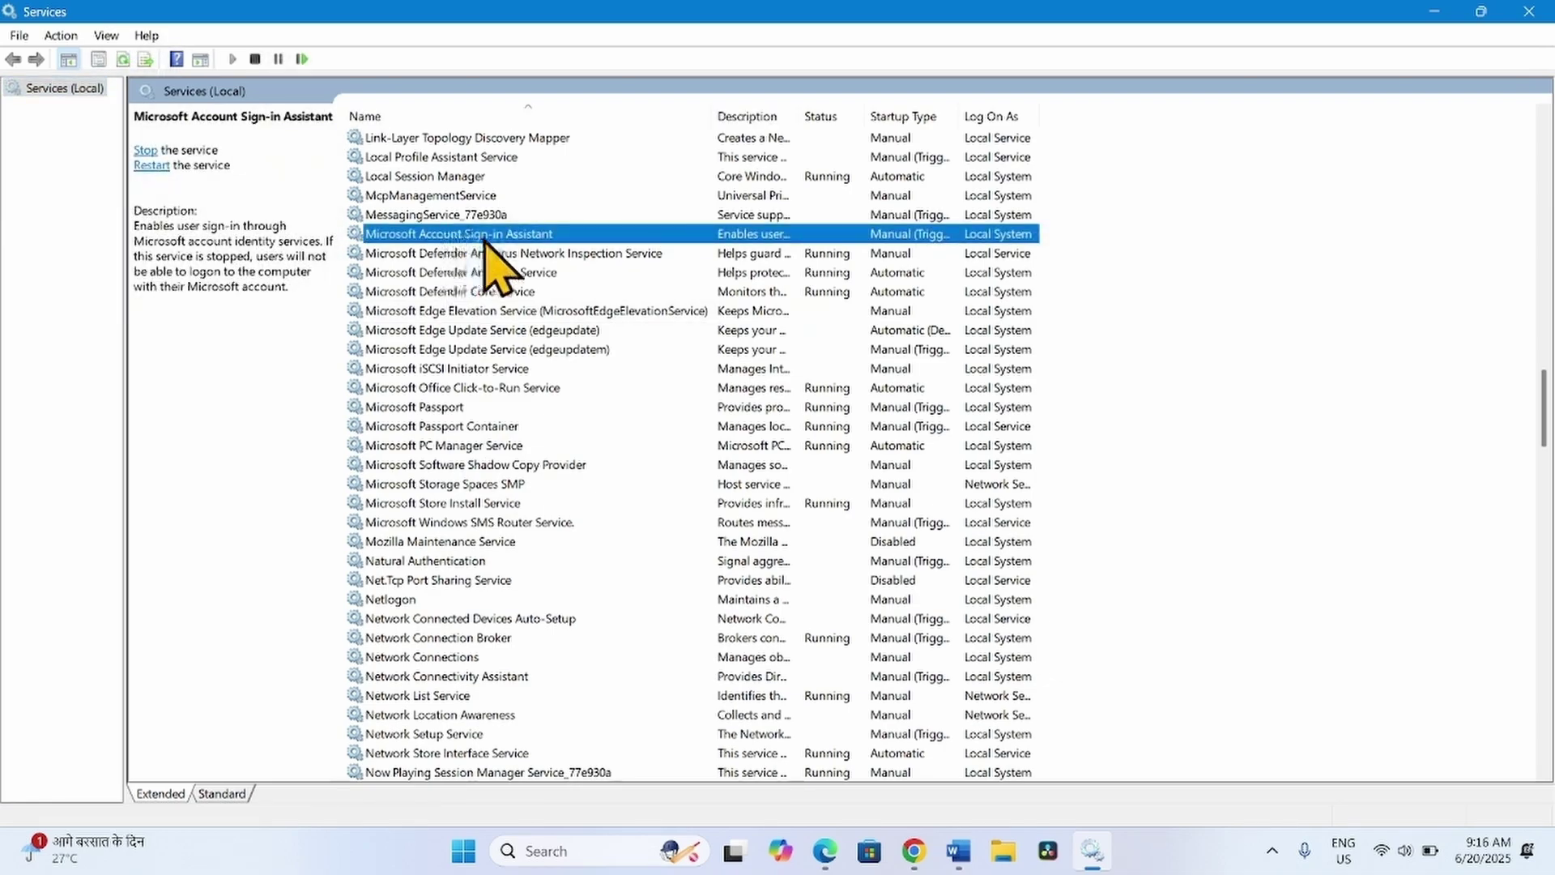
{"action": "right_click", "coordinate": [486, 242]}
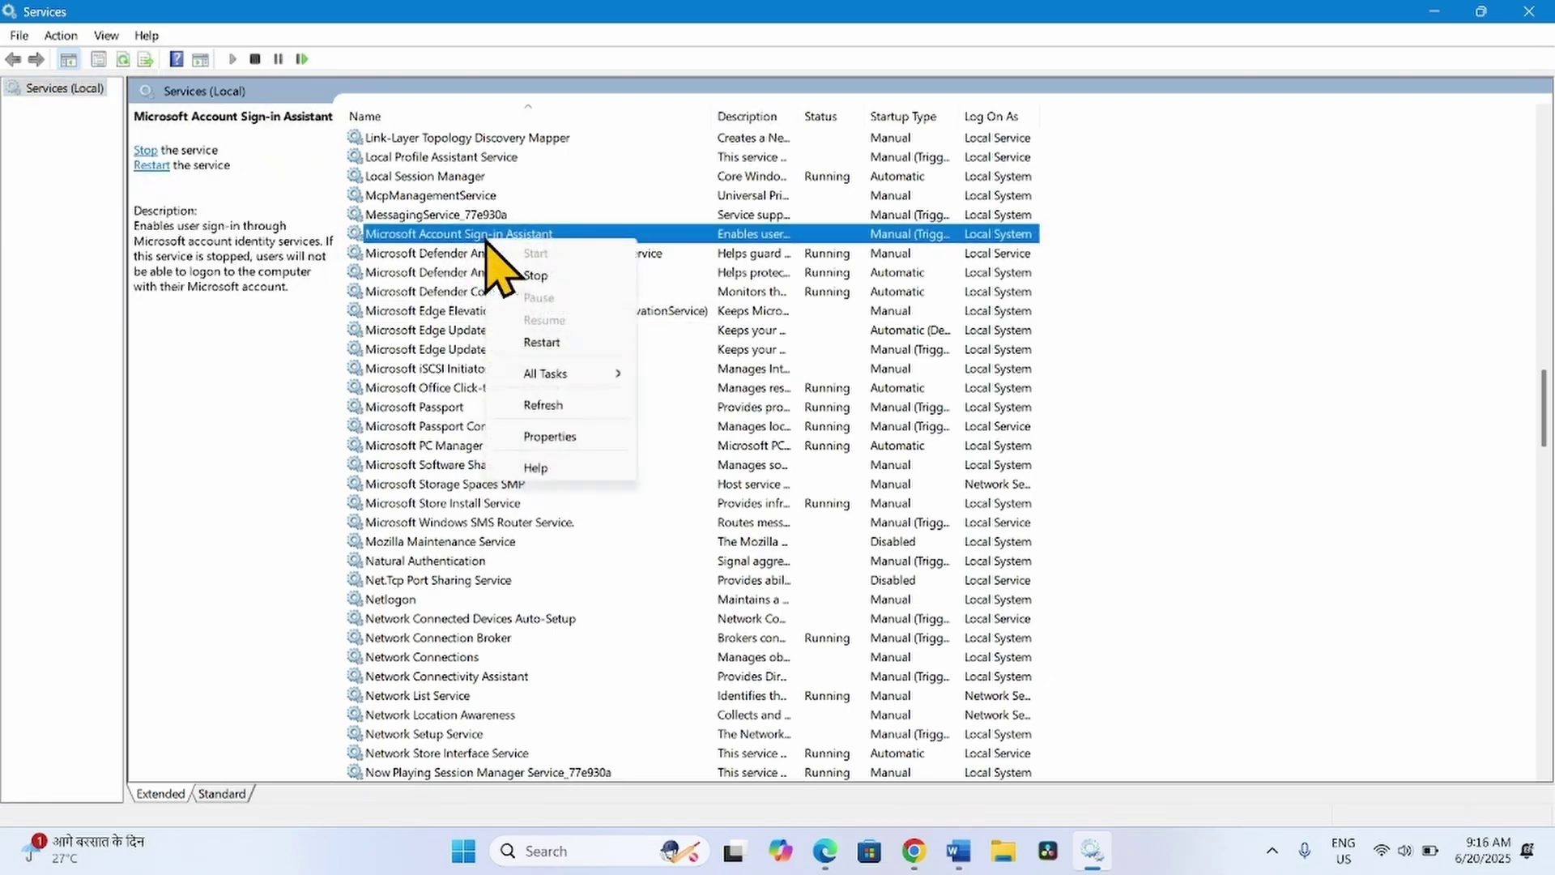
- Stop the Microsoft Account Sign-in Assistant service from its Properties dialog
{"action": "left_click", "coordinate": [544, 438]}
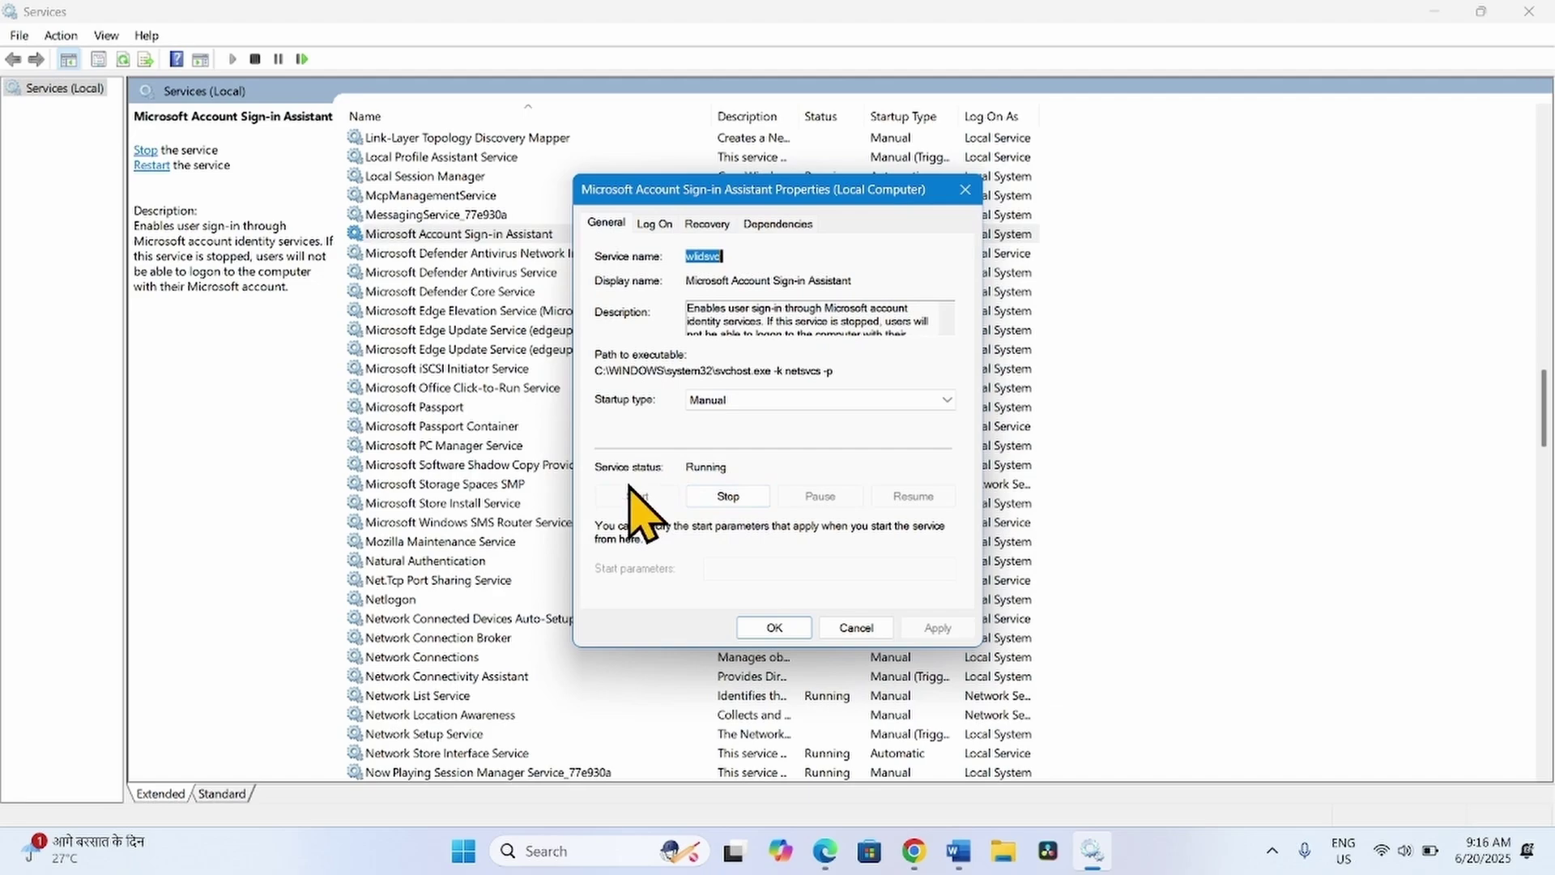
{"action": "left_click", "coordinate": [713, 486]}
{"action": "left_click", "coordinate": [721, 502]}
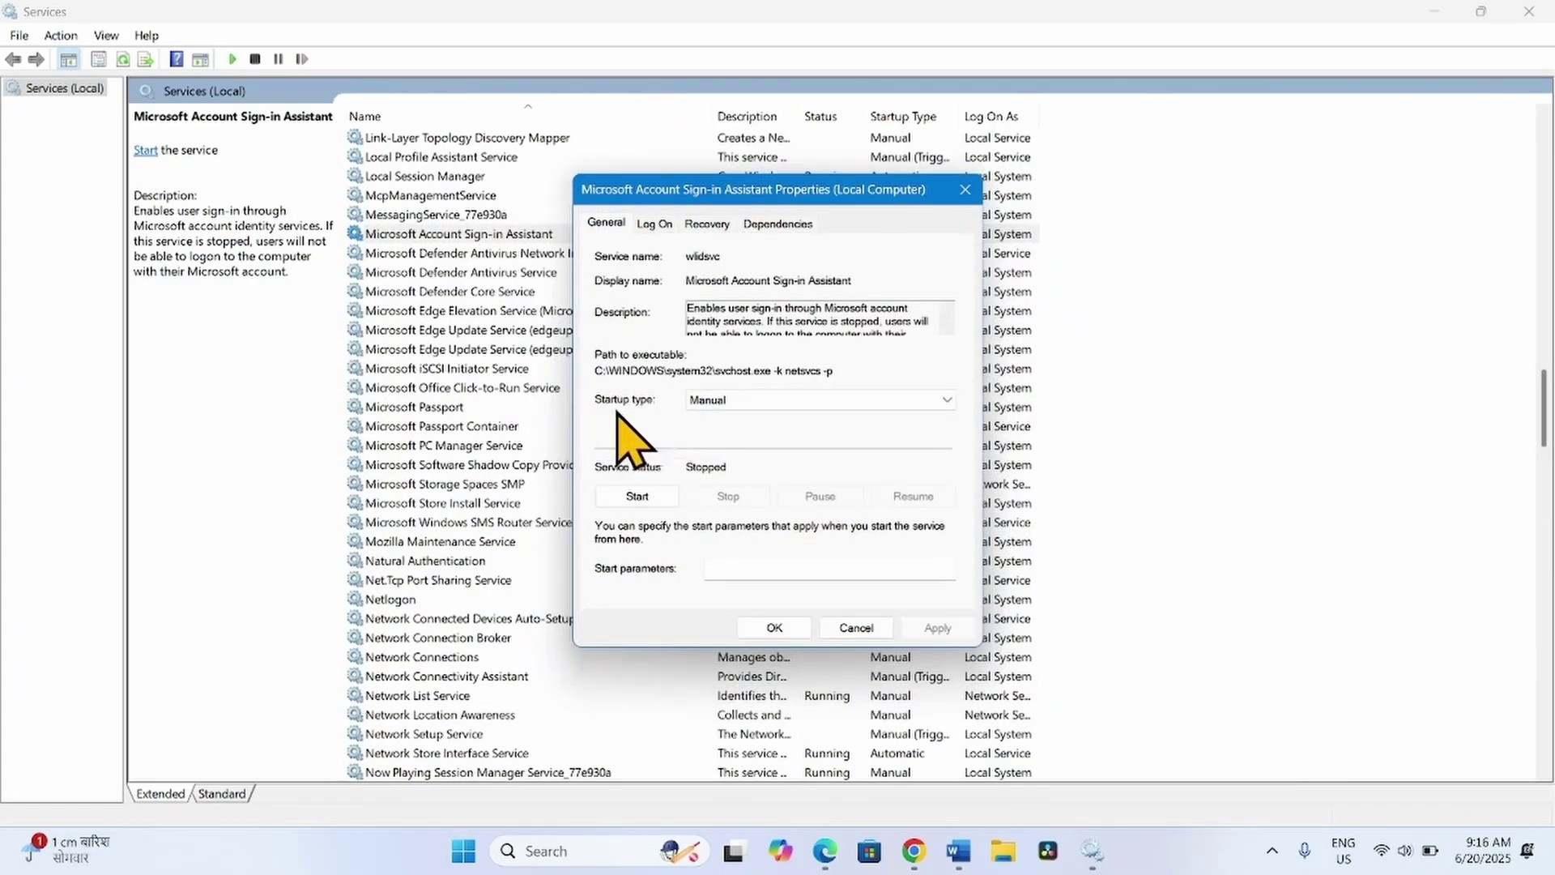
- Keep the startup type on Manual, then apply and confirm the properties with OK
{"action": "left_click", "coordinate": [745, 401]}
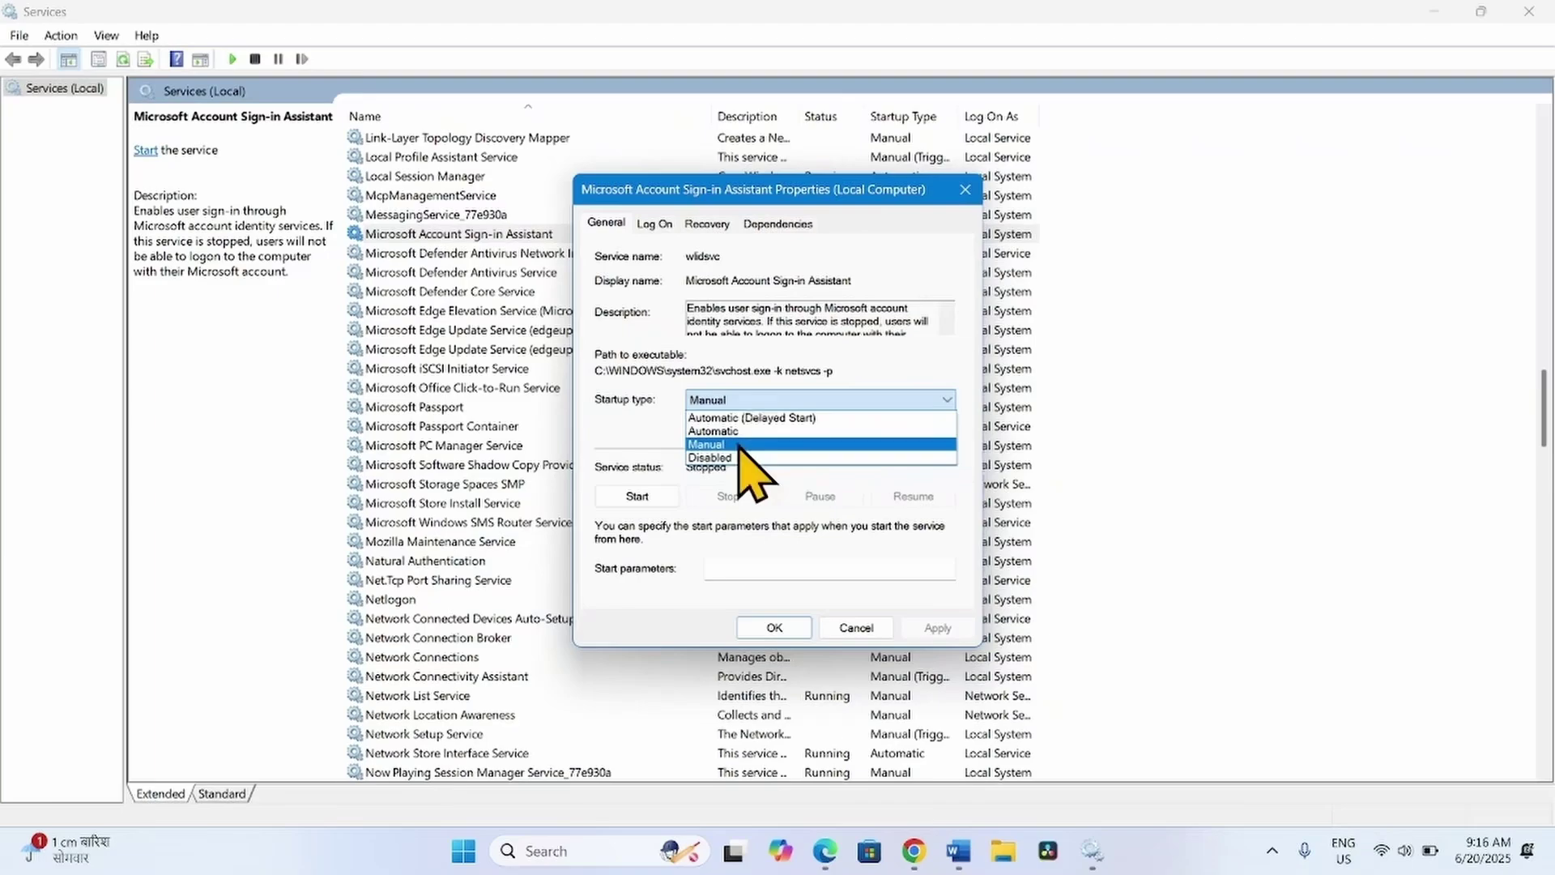
{"action": "left_click", "coordinate": [740, 445]}
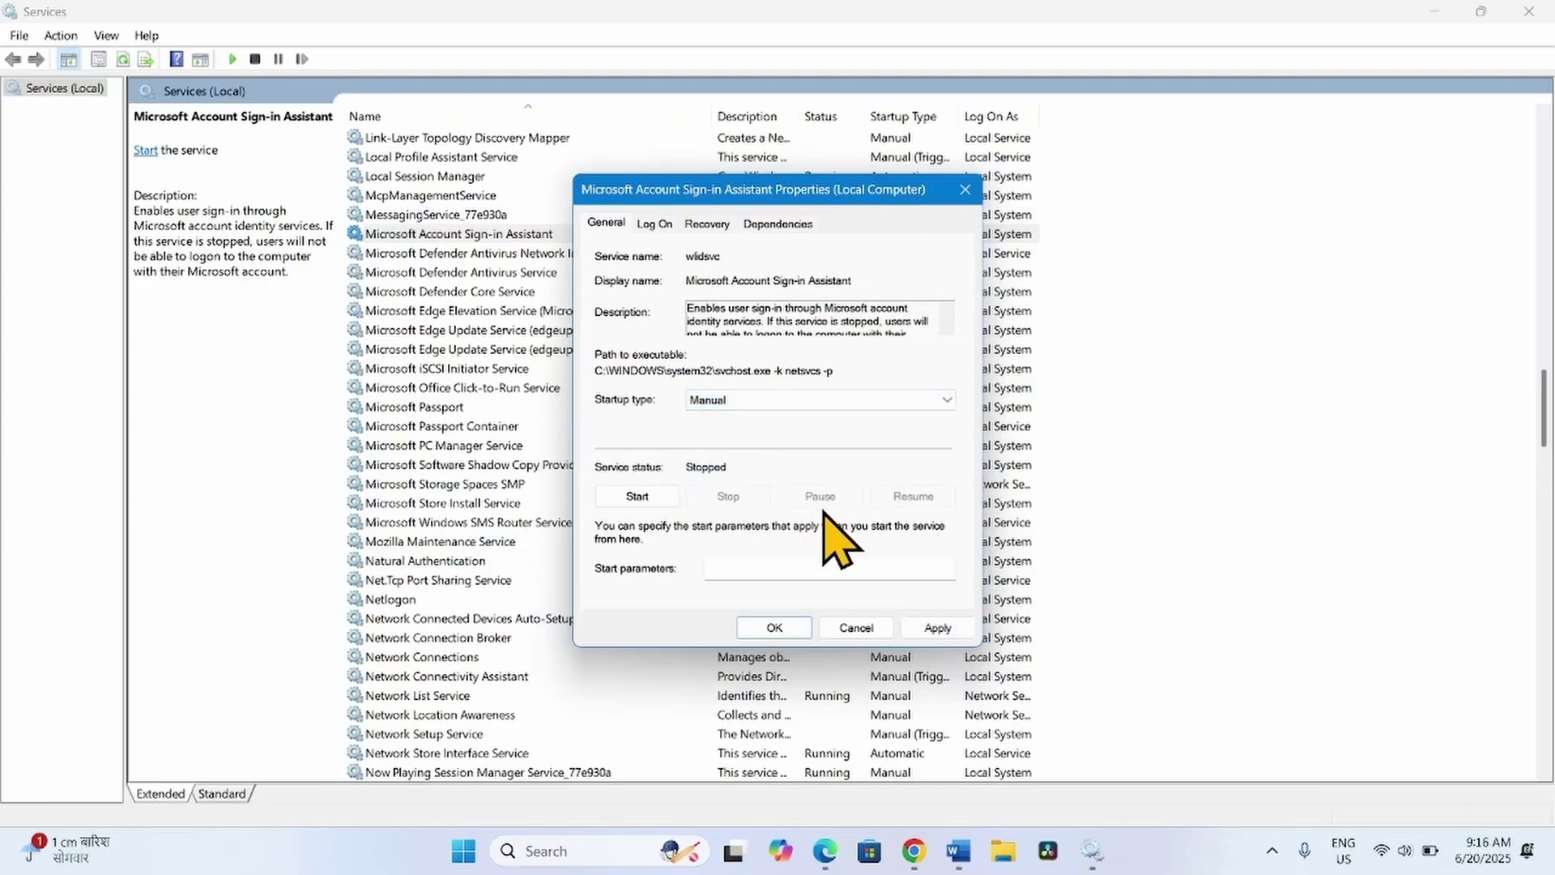
{"action": "left_click", "coordinate": [939, 628]}
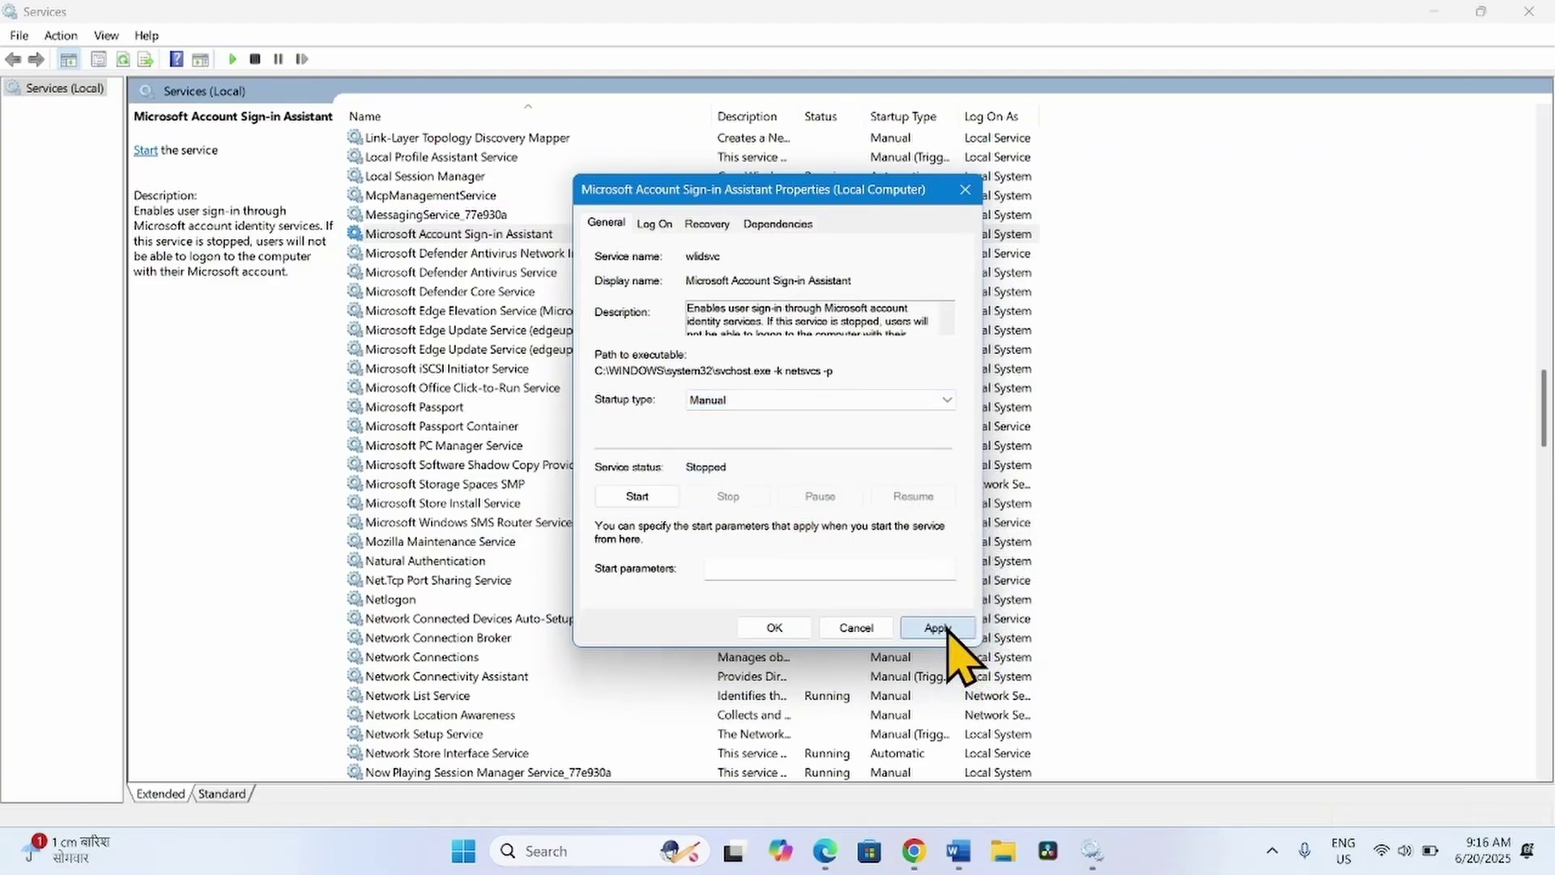
{"action": "left_click", "coordinate": [773, 629]}
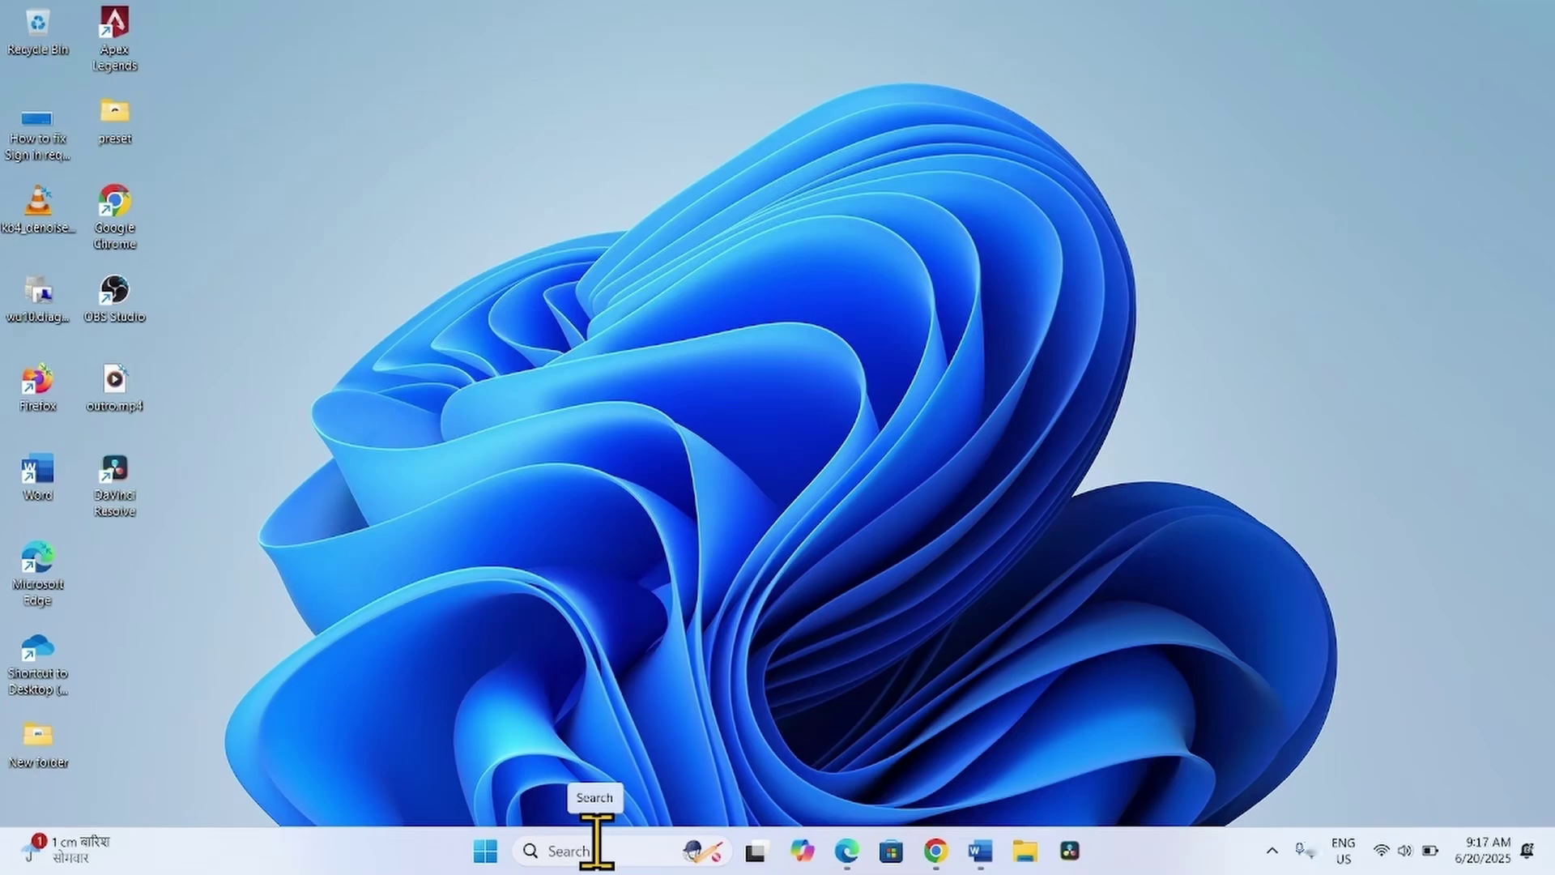
- Search for 'msconfig' and launch System Configuration
{"action": "left_click", "coordinate": [596, 846]}
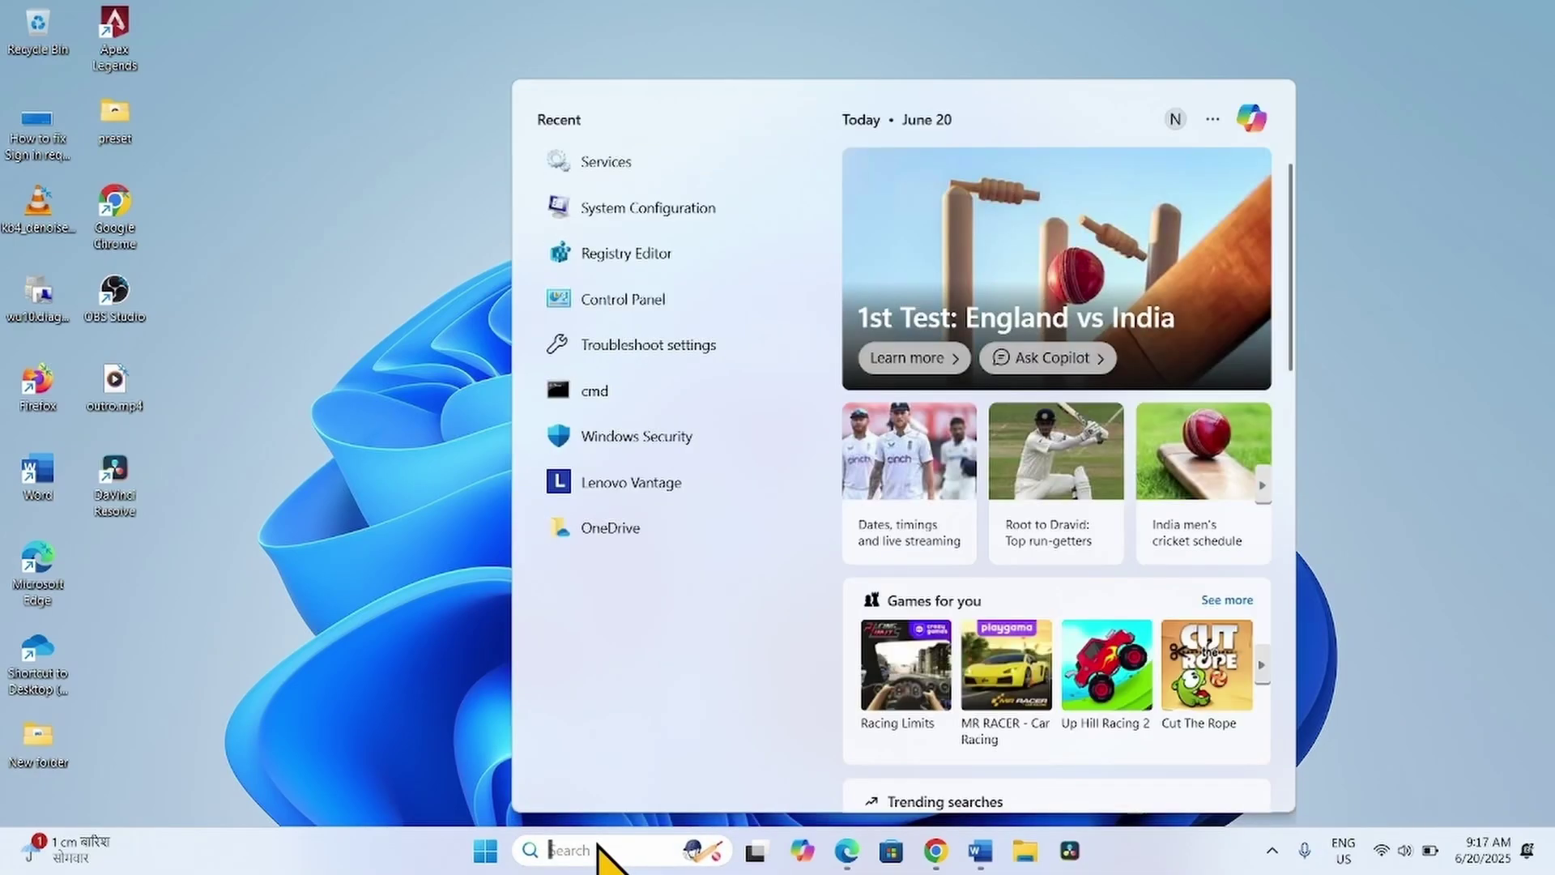
{"action": "type", "text": "msco"}
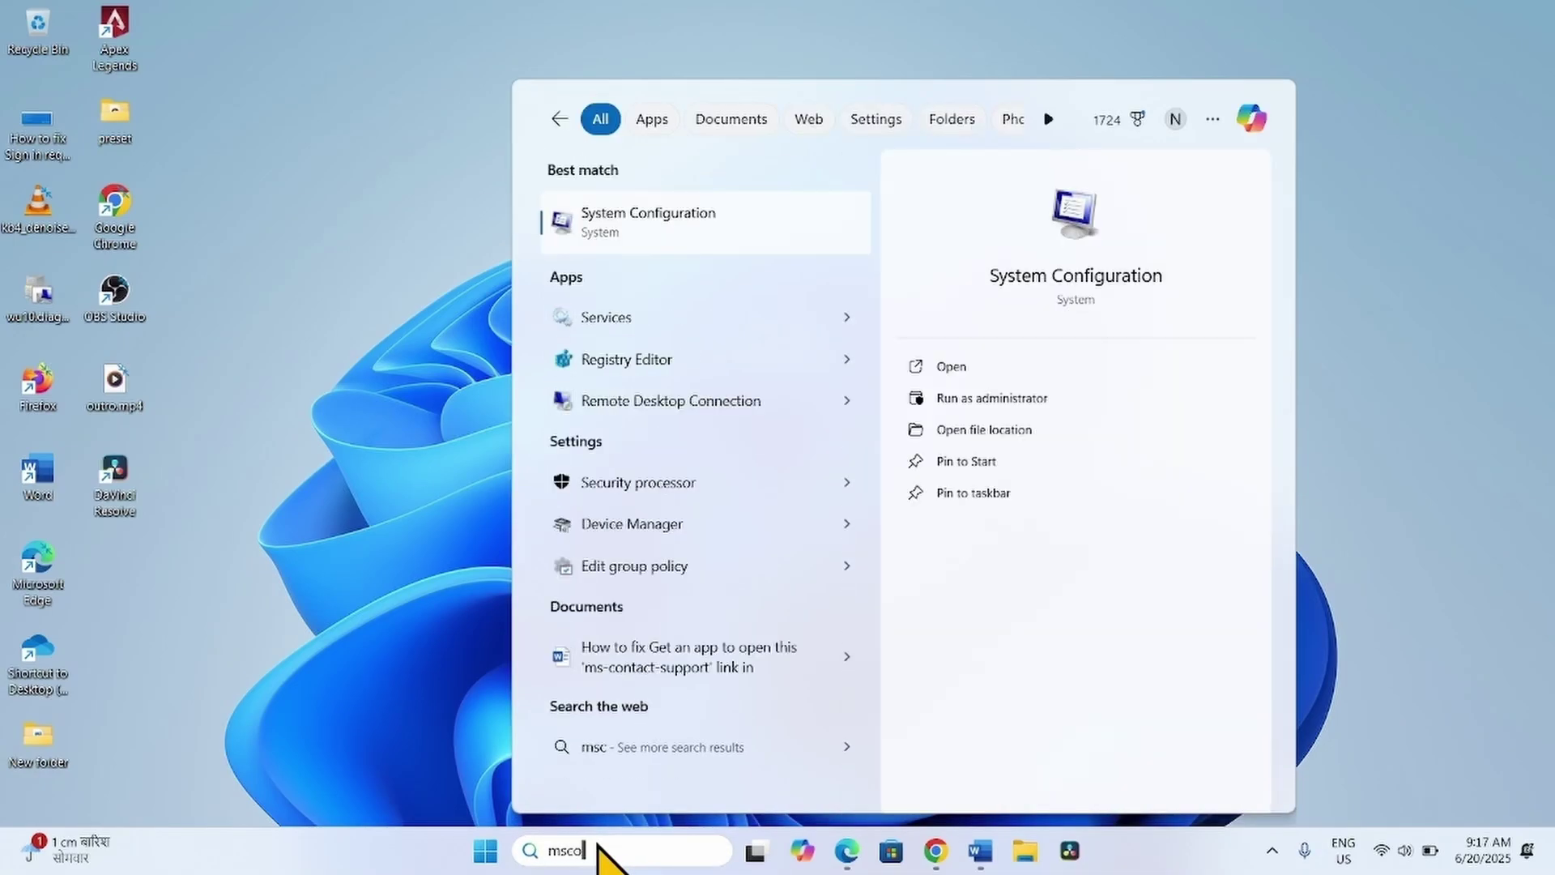
{"action": "type", "text": "nfi"}
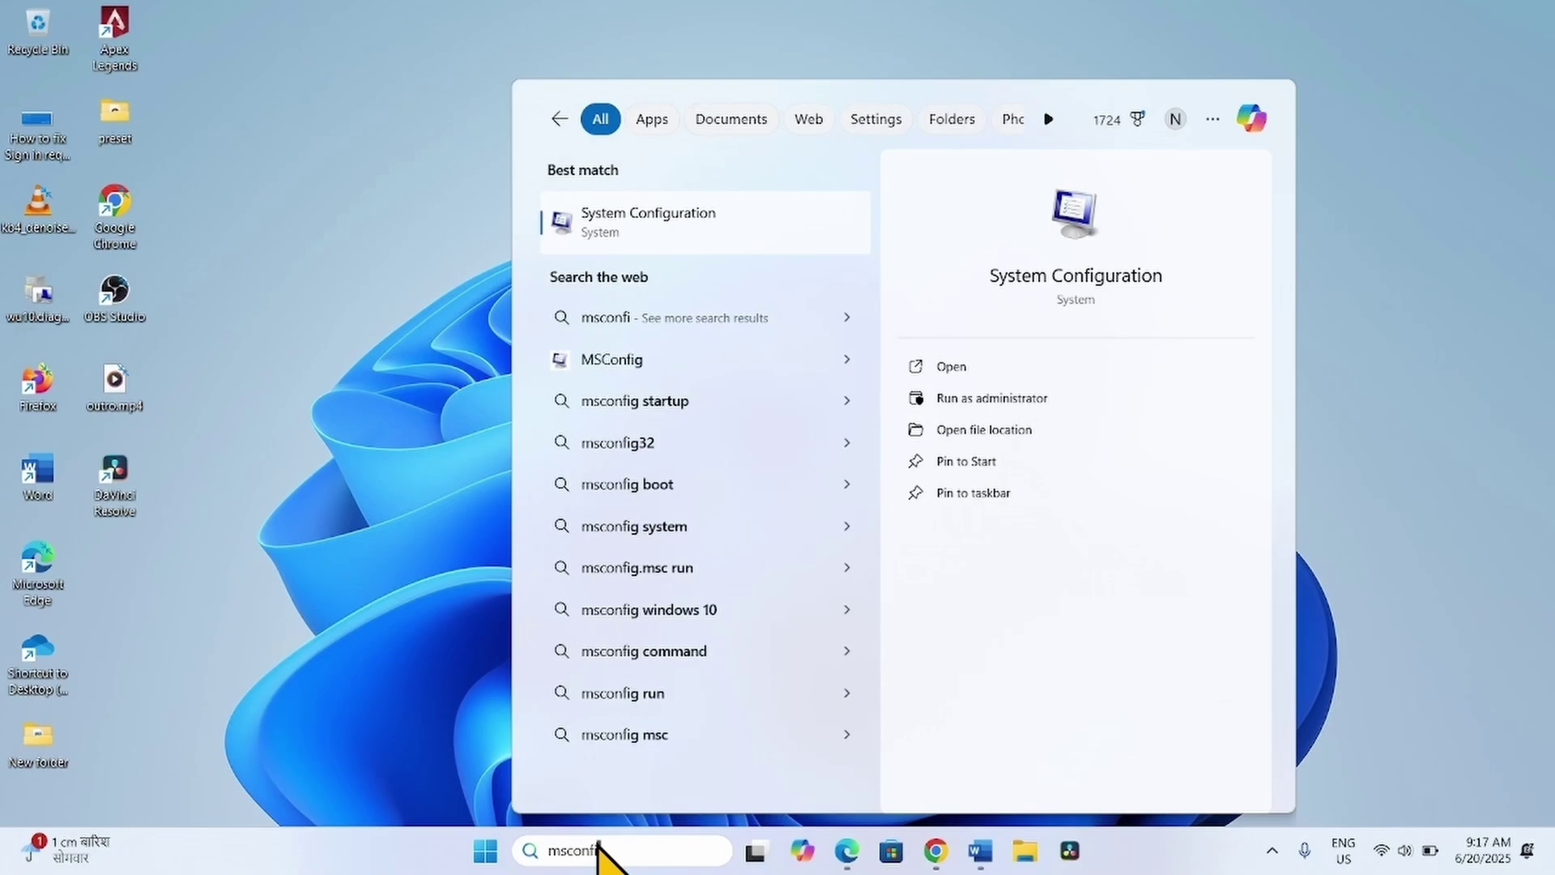
{"action": "type", "text": "g"}
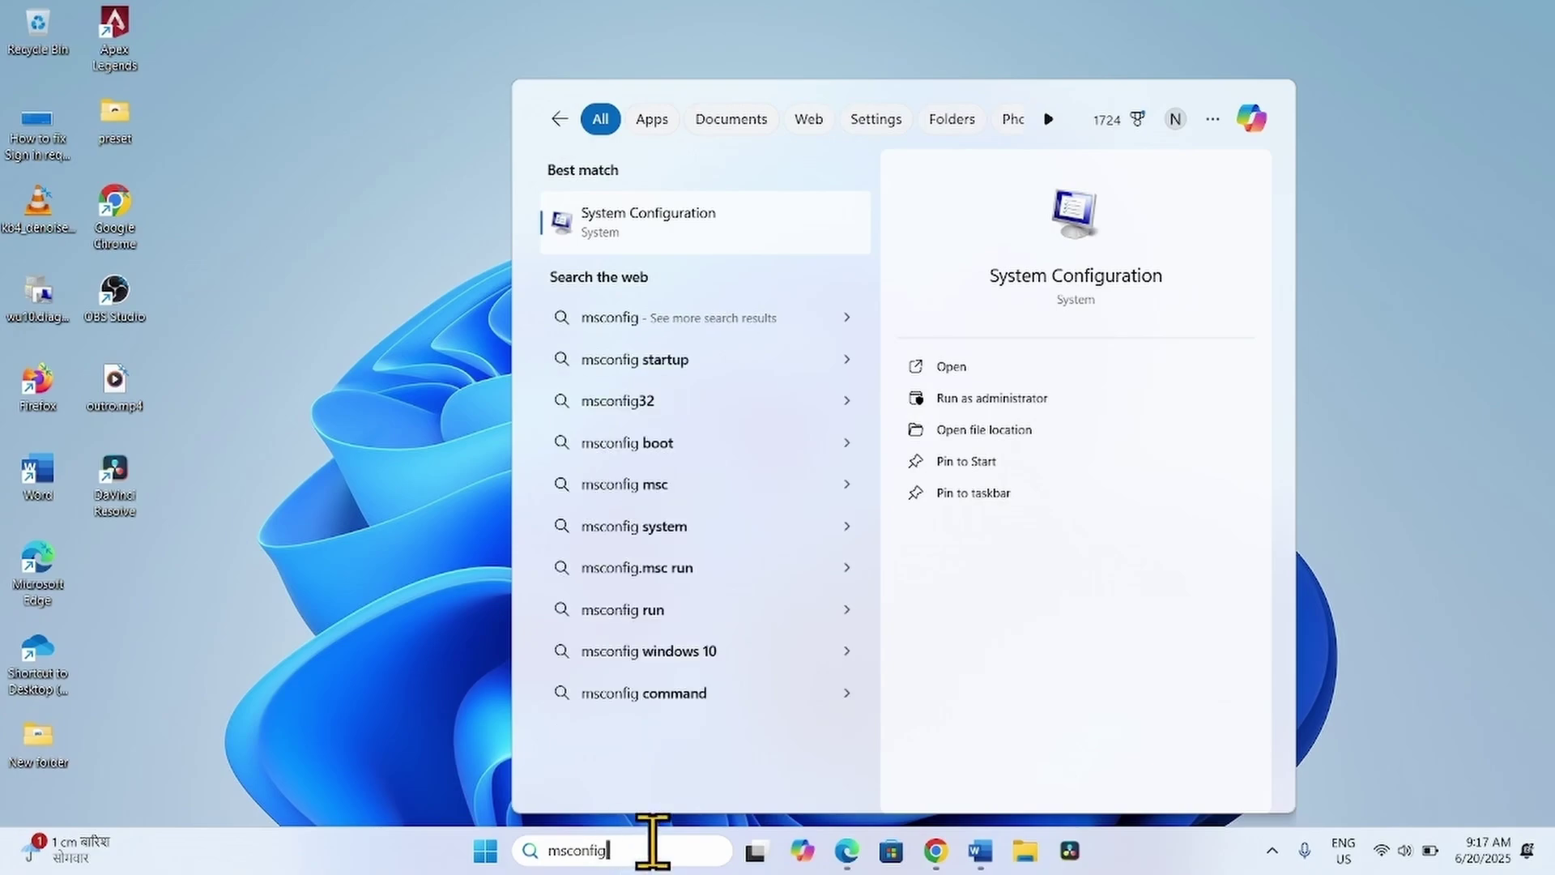
{"action": "left_click", "coordinate": [704, 238]}
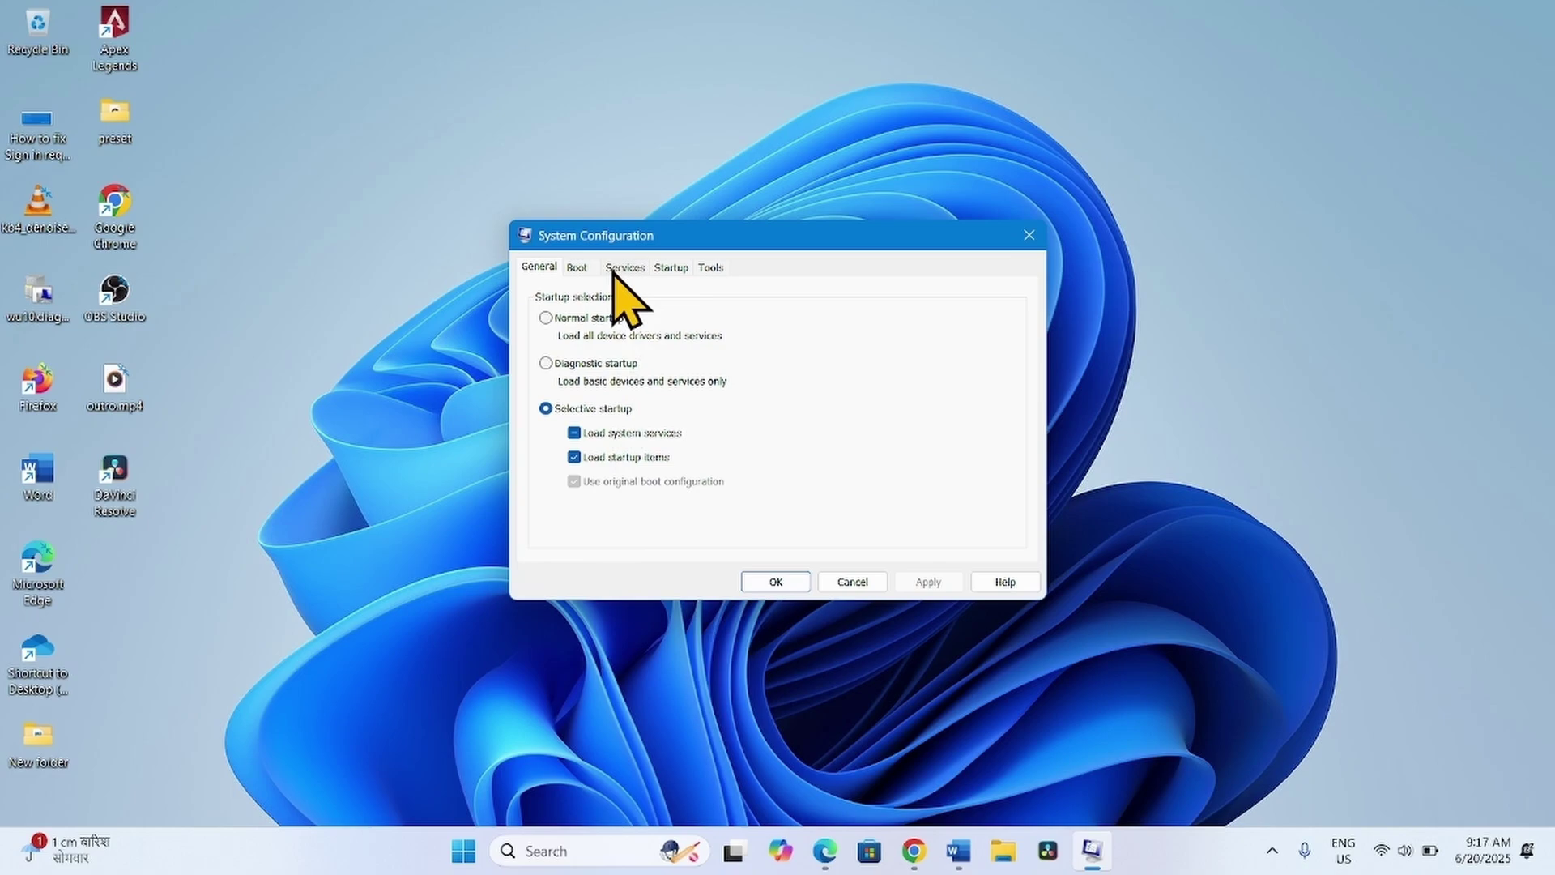
- On the Services tab, locate Microsoft Account Sign-in Assistant and uncheck it, widening the name column
{"action": "left_click", "coordinate": [627, 268]}
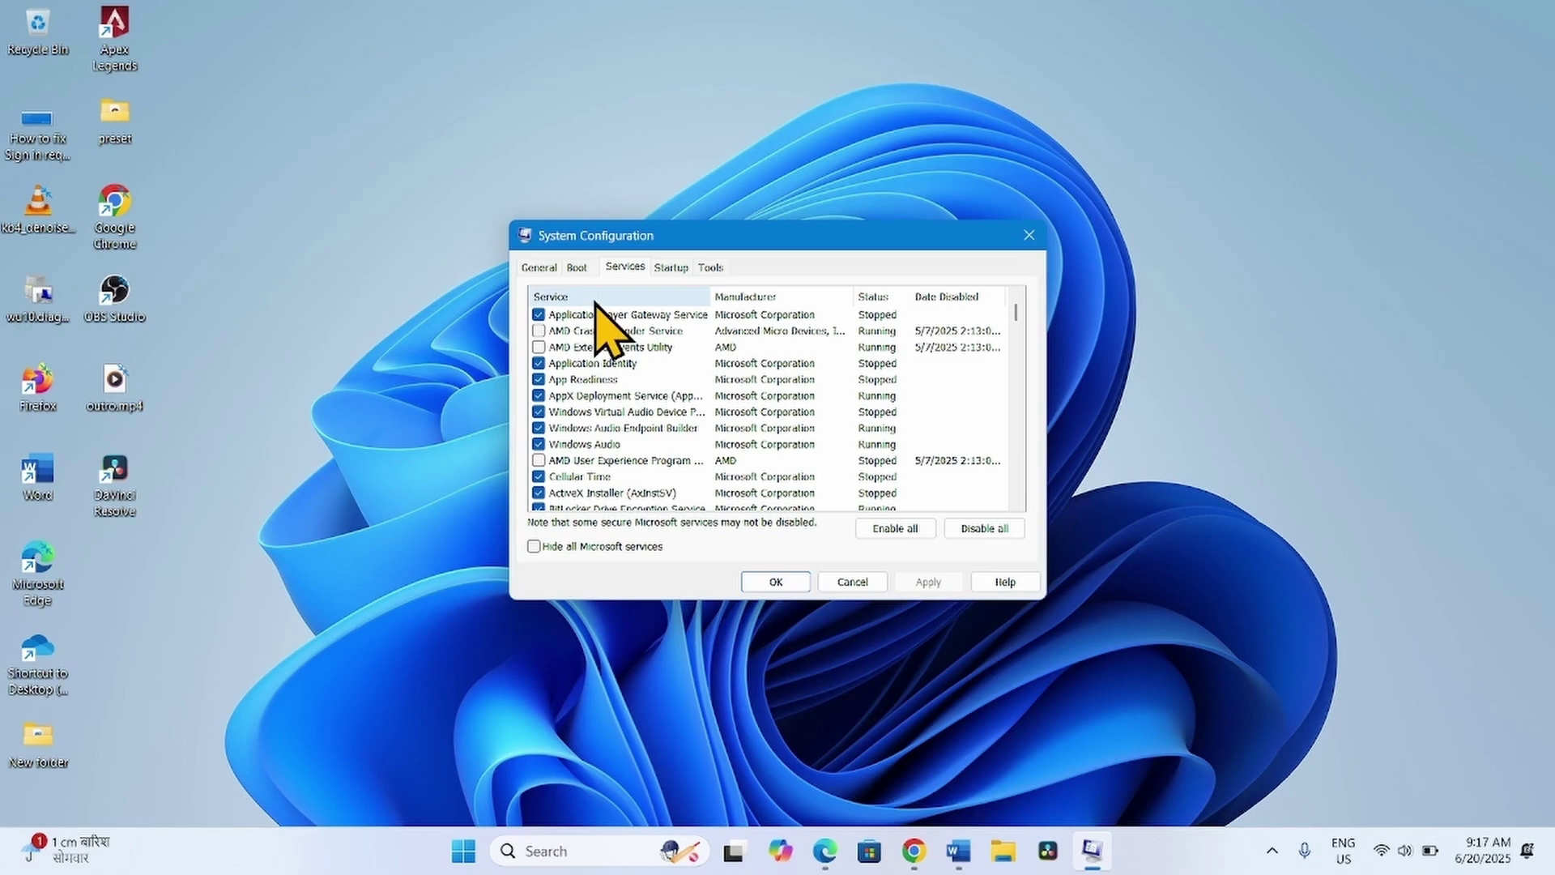
{"action": "scroll", "coordinate": [603, 486], "scroll_direction": "down", "scroll_amount": 5}
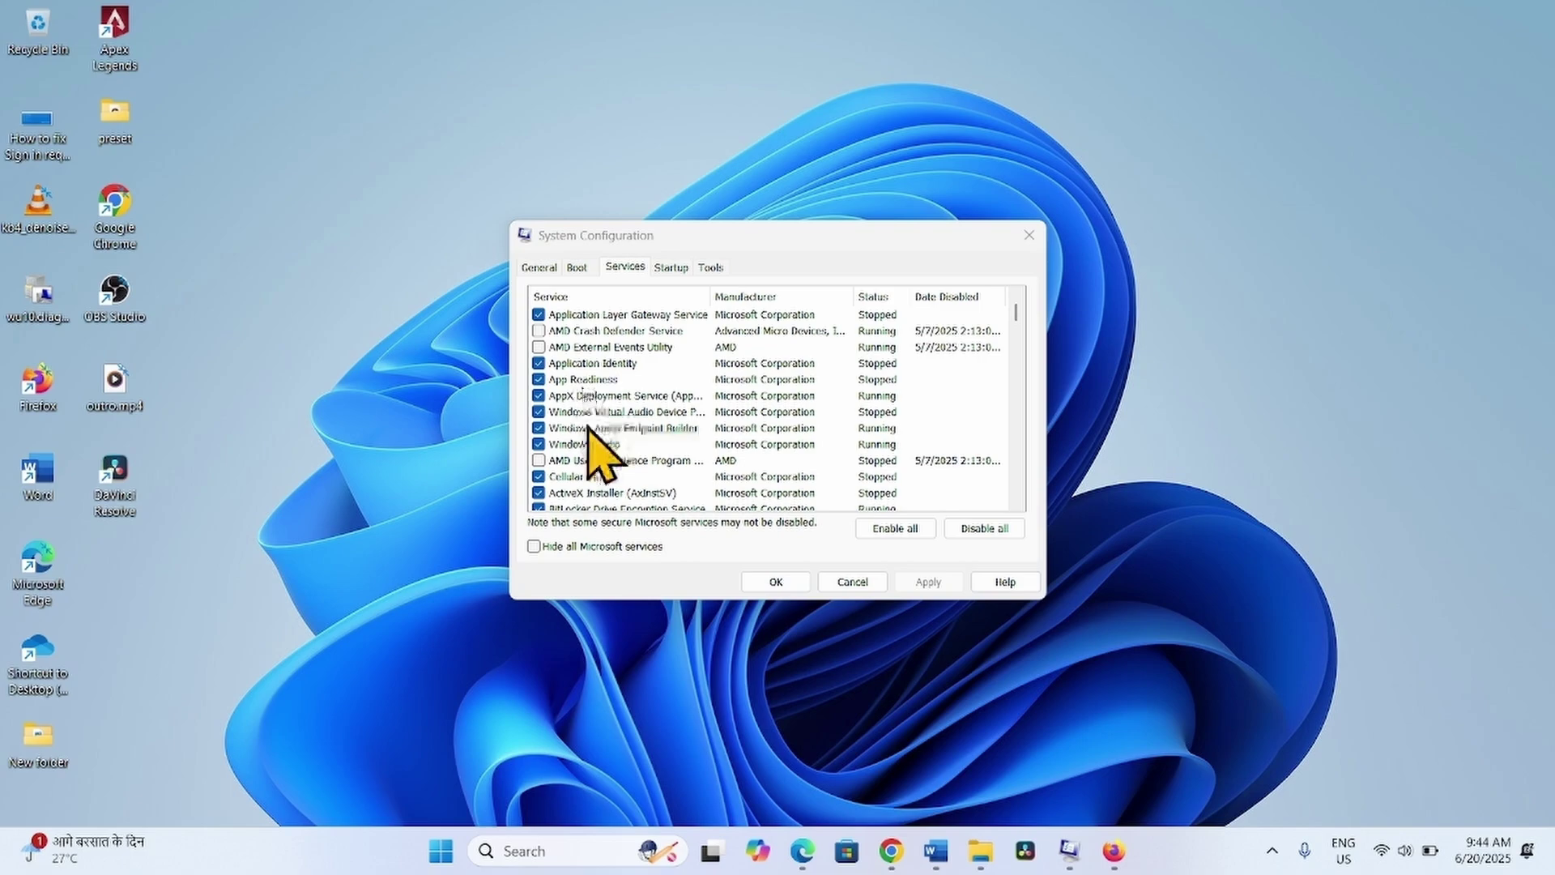
{"action": "scroll", "coordinate": [590, 431], "scroll_direction": "down", "scroll_amount": 12}
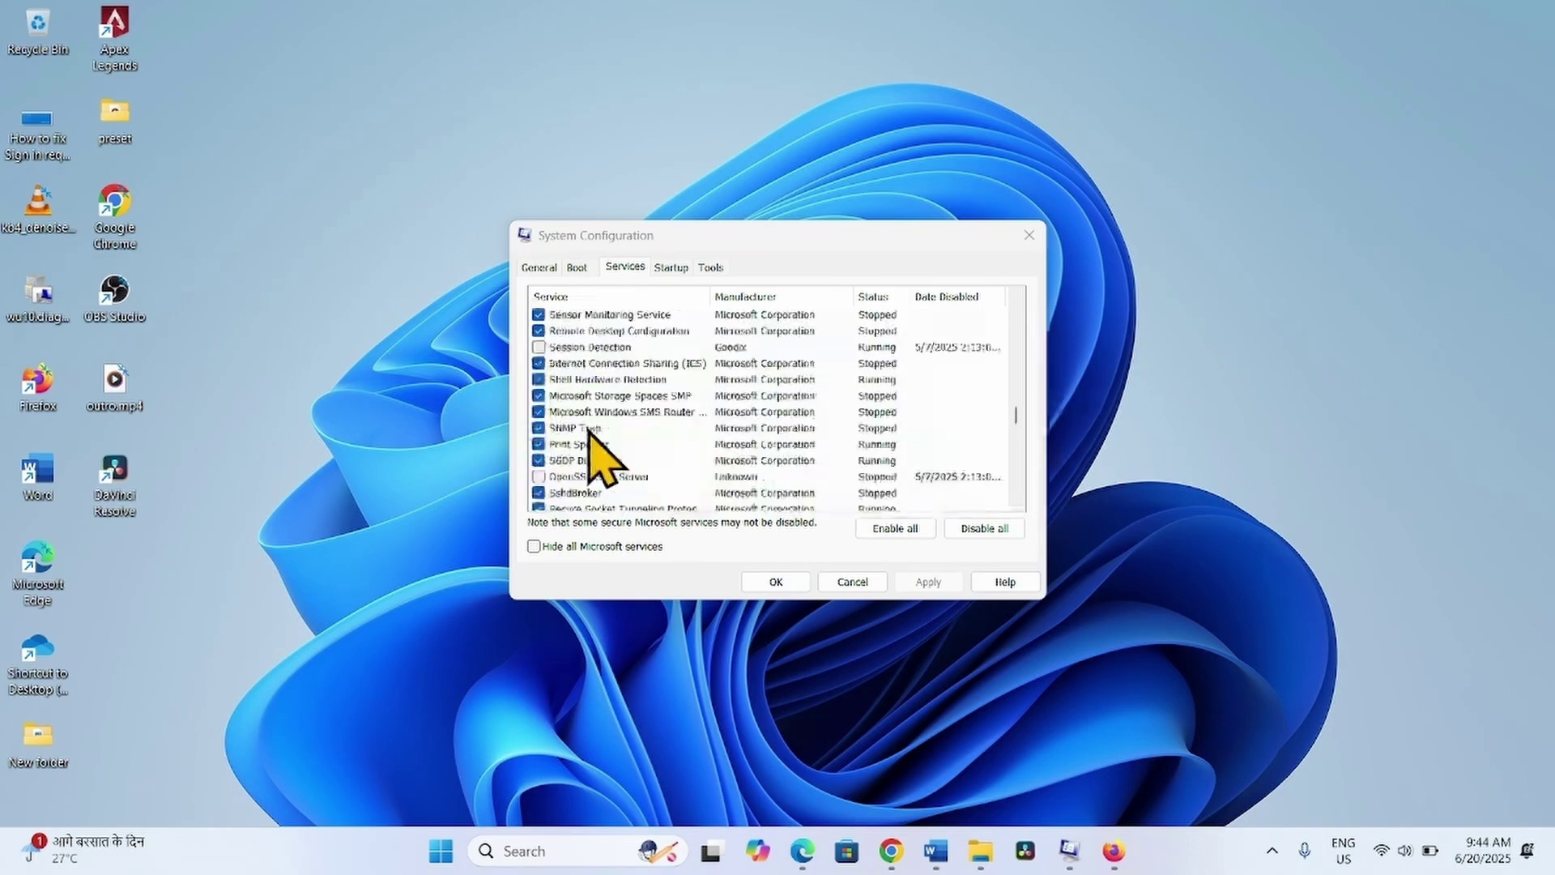
{"action": "scroll", "coordinate": [589, 431], "scroll_direction": "down", "scroll_amount": 12}
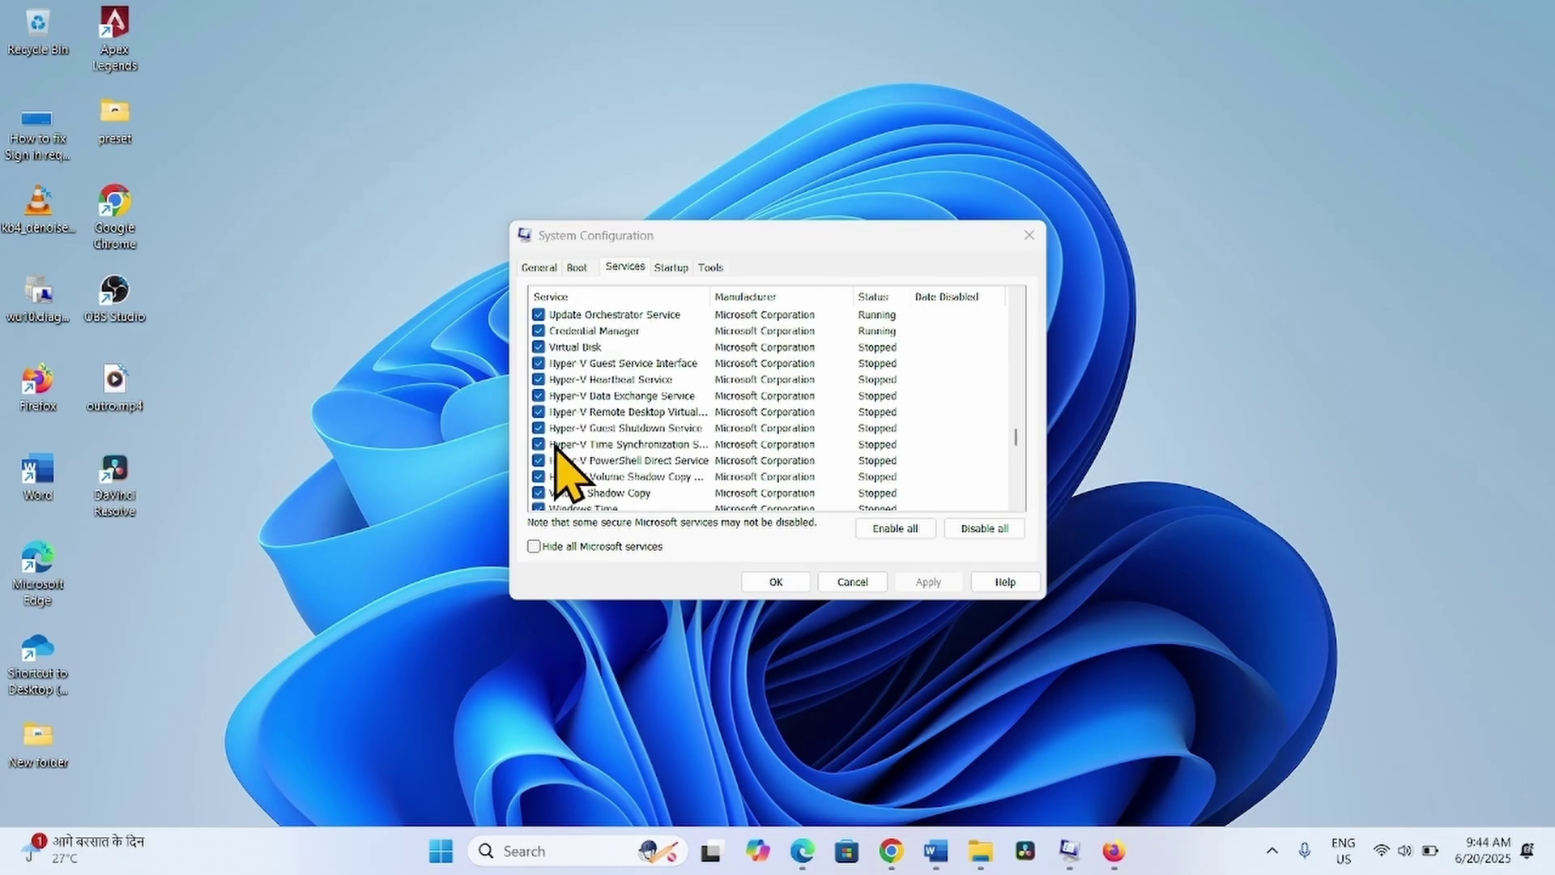
{"action": "scroll", "coordinate": [555, 448], "scroll_direction": "up", "scroll_amount": 5}
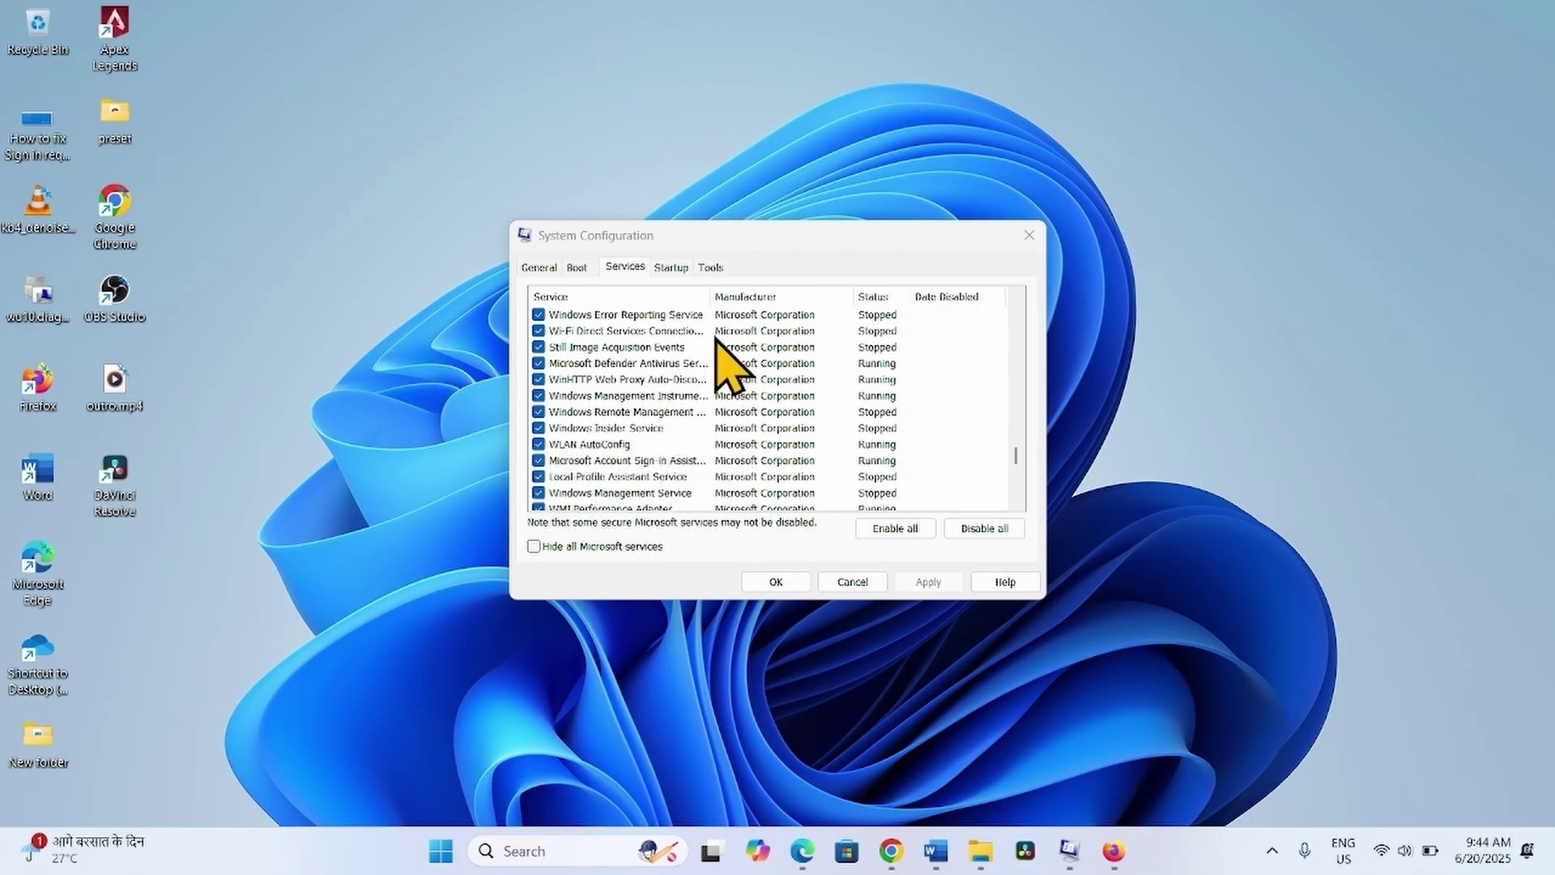
{"action": "left_click_drag", "start_coordinate": [711, 297], "coordinate": [788, 295]}
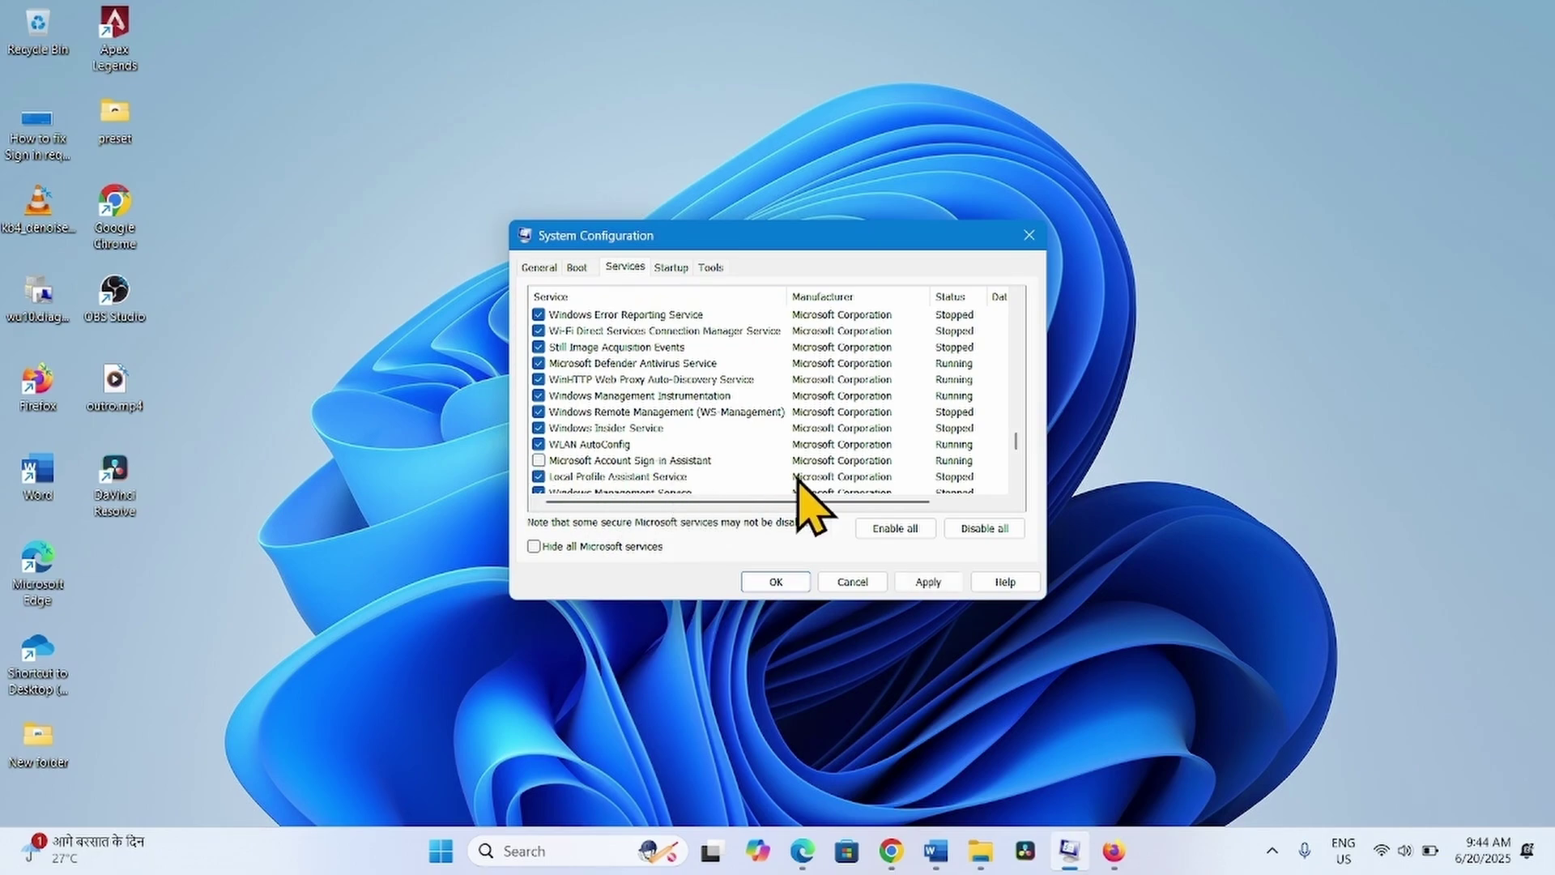
- Apply and confirm the change, then exit the restart prompt without restarting
{"action": "left_click", "coordinate": [929, 582]}
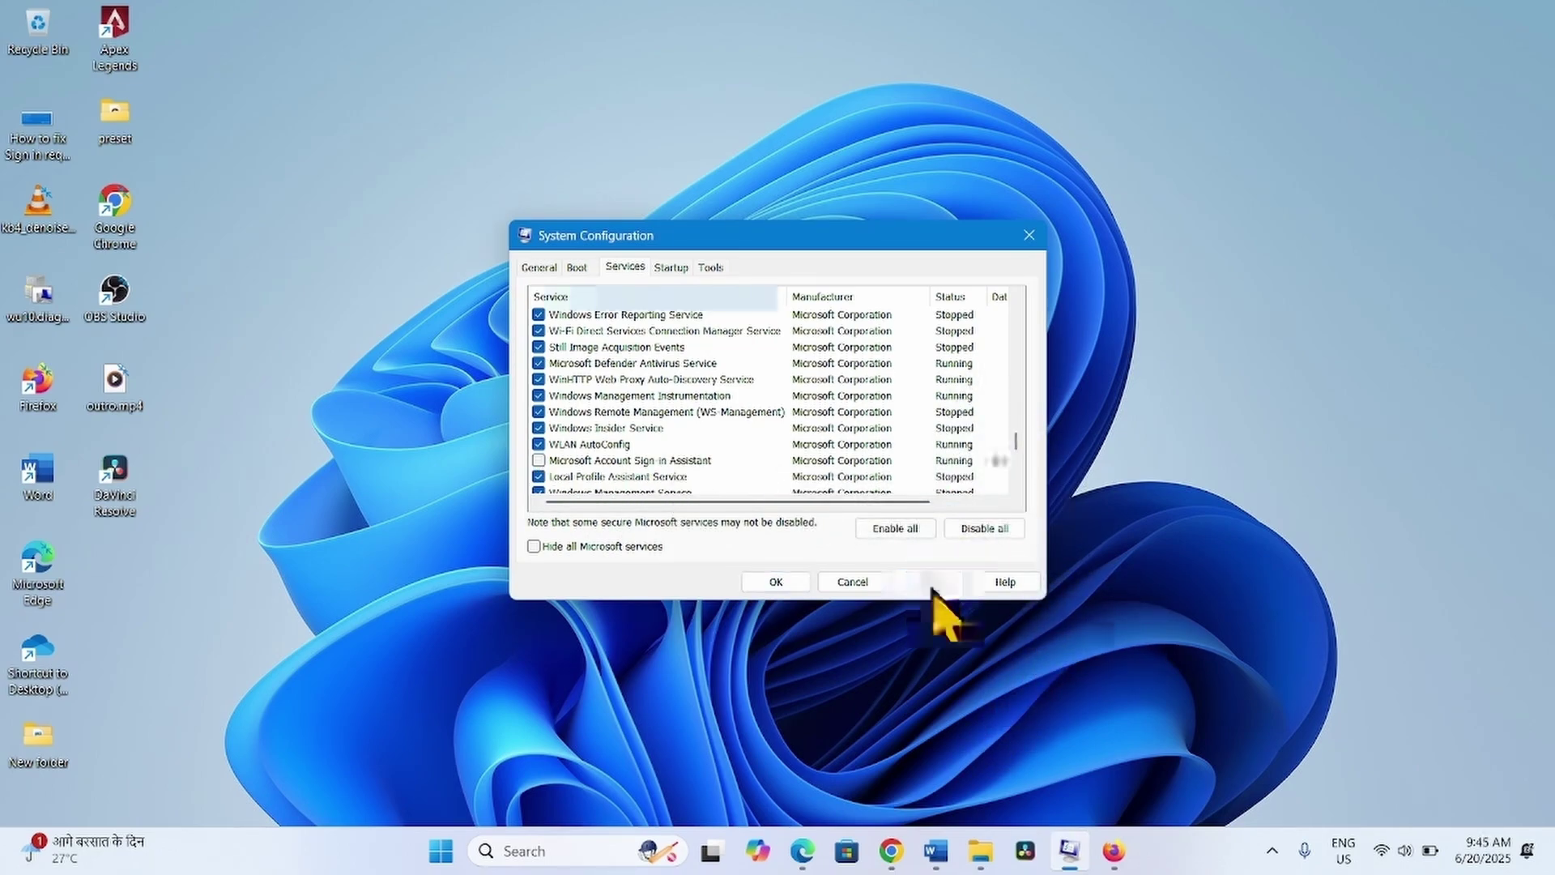
{"action": "left_click", "coordinate": [776, 582]}
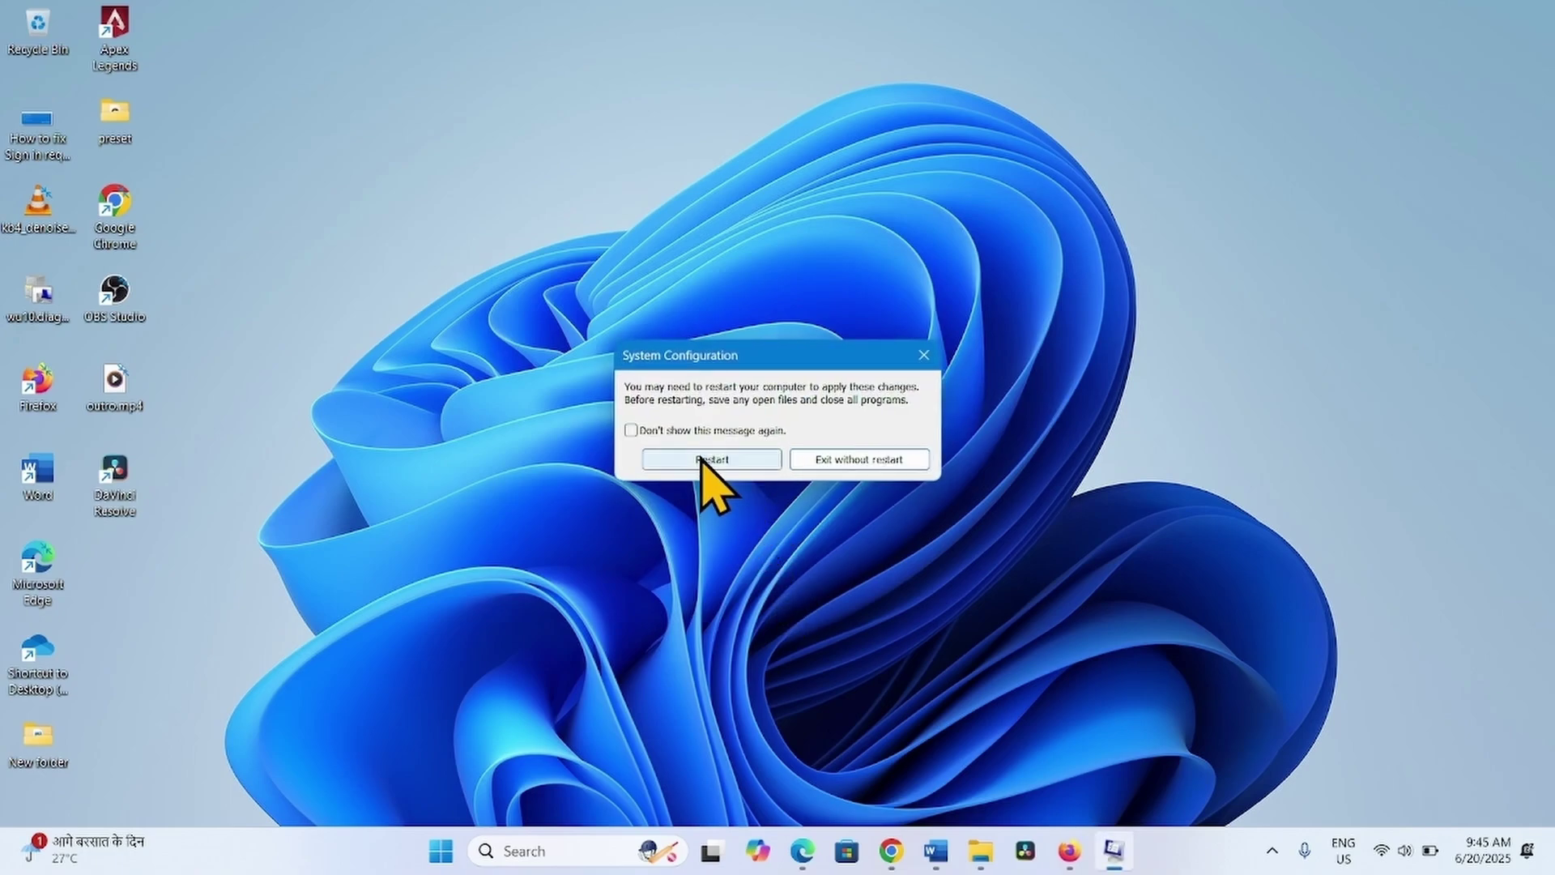
{"action": "left_click", "coordinate": [924, 359]}
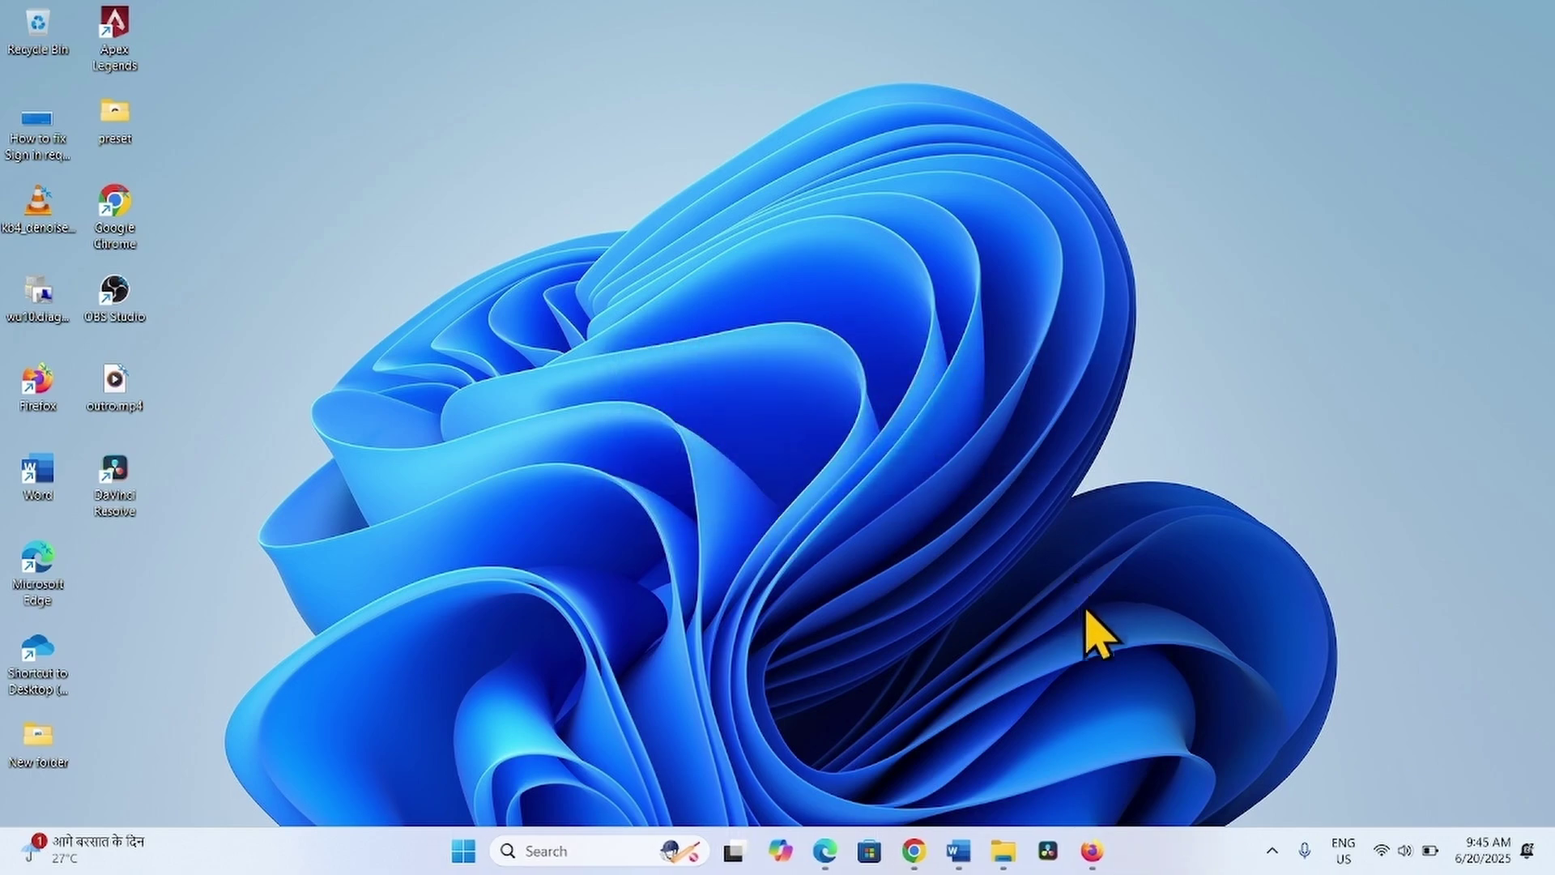
- Launch Task Manager from the taskbar's context menu
{"action": "right_click", "coordinate": [1154, 860]}
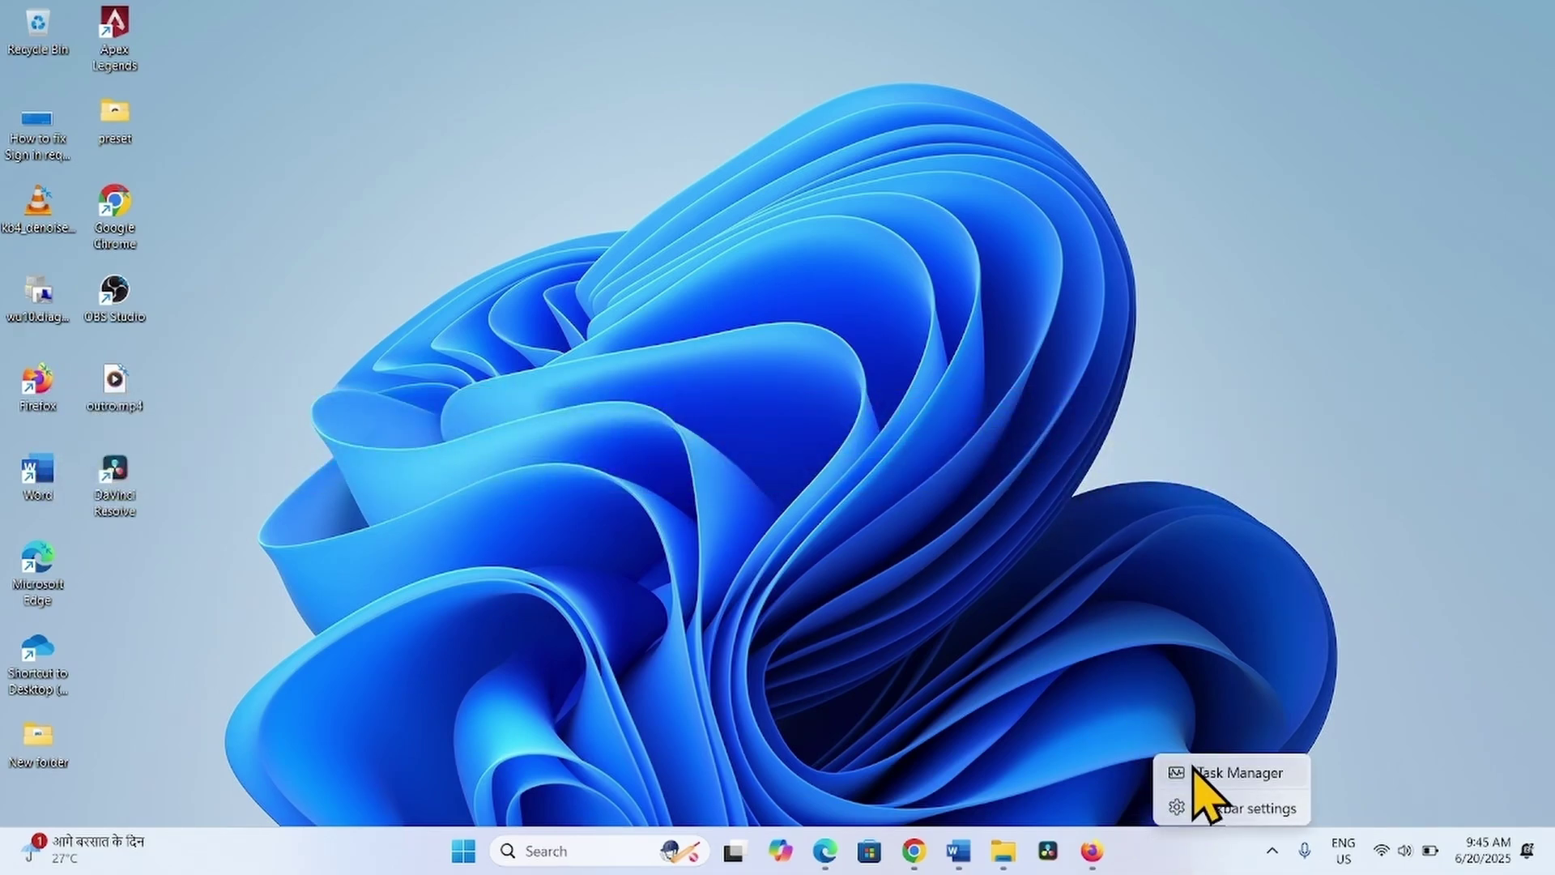
{"action": "left_click", "coordinate": [1193, 772]}
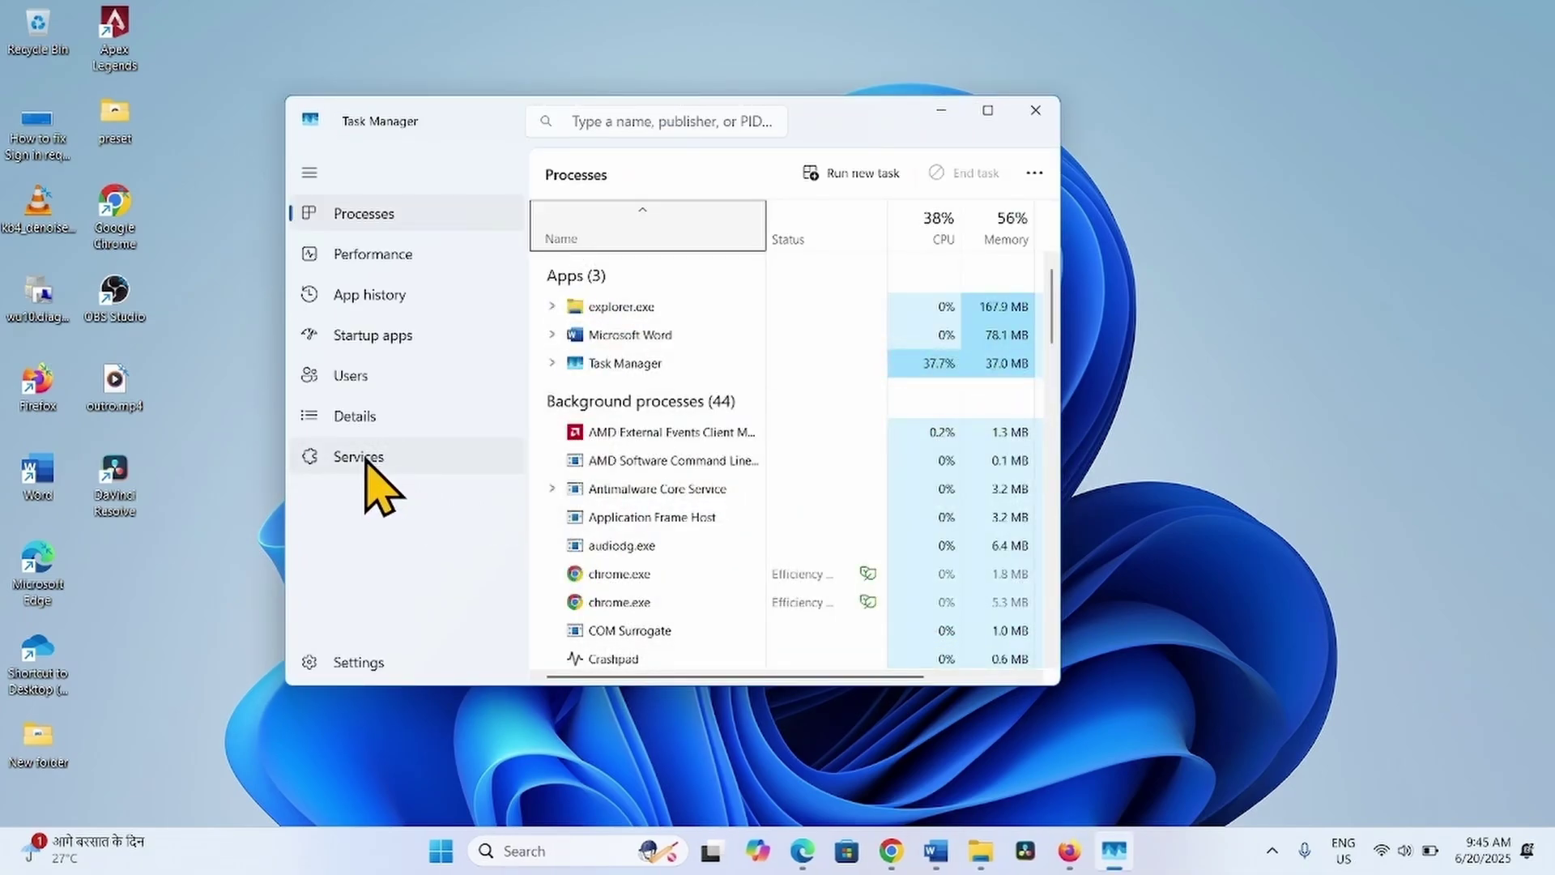
- On Task Manager's maximized Services page, select wlidsvc and confirm its status is Stopped
{"action": "left_click", "coordinate": [417, 459]}
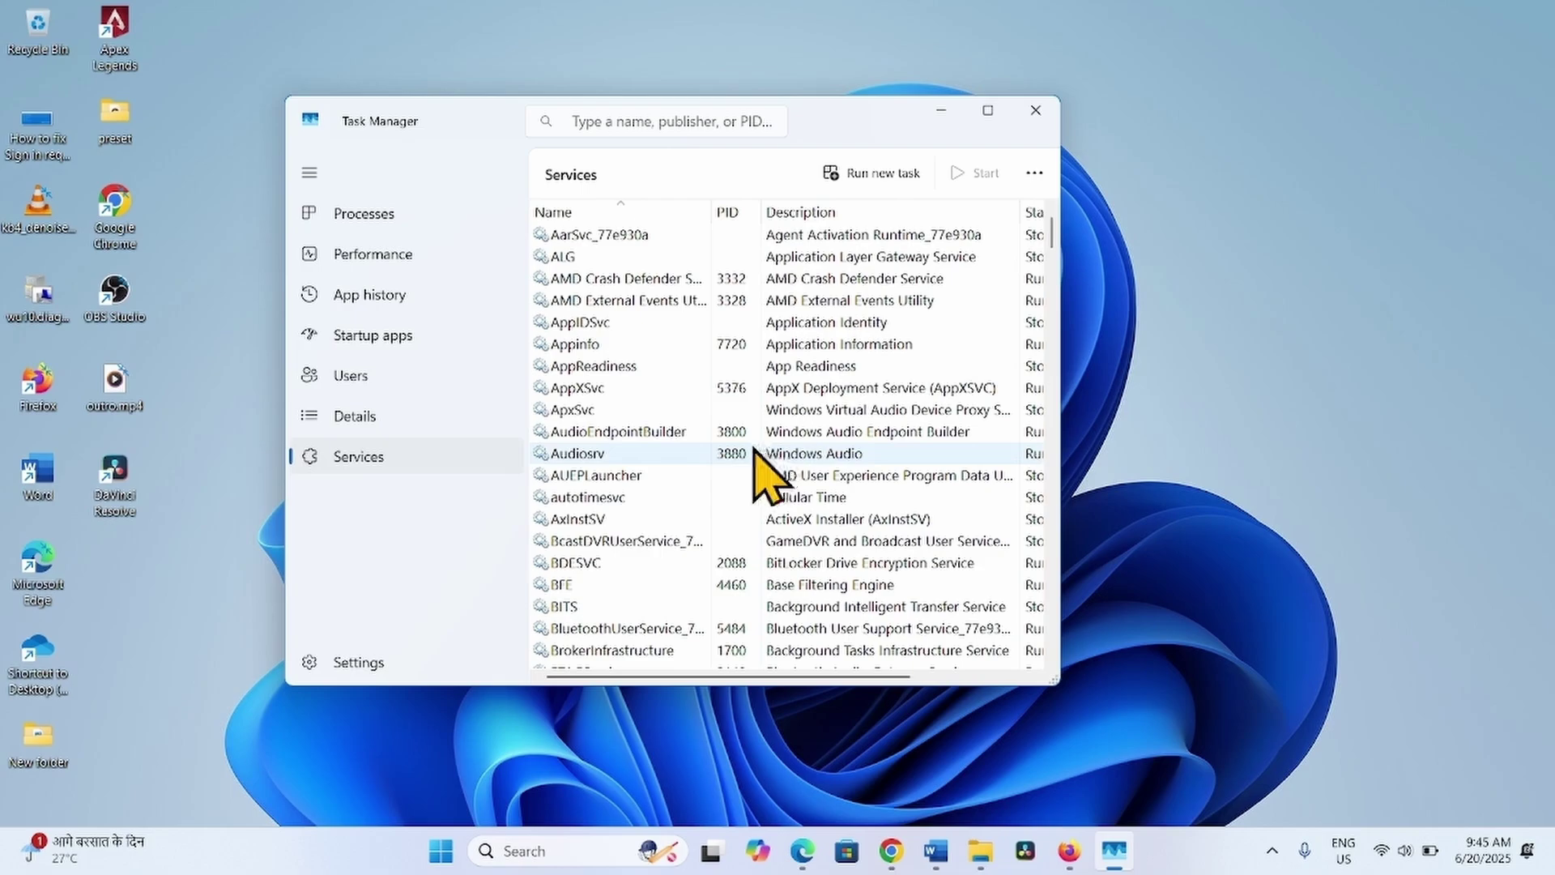
{"action": "left_click", "coordinate": [989, 110]}
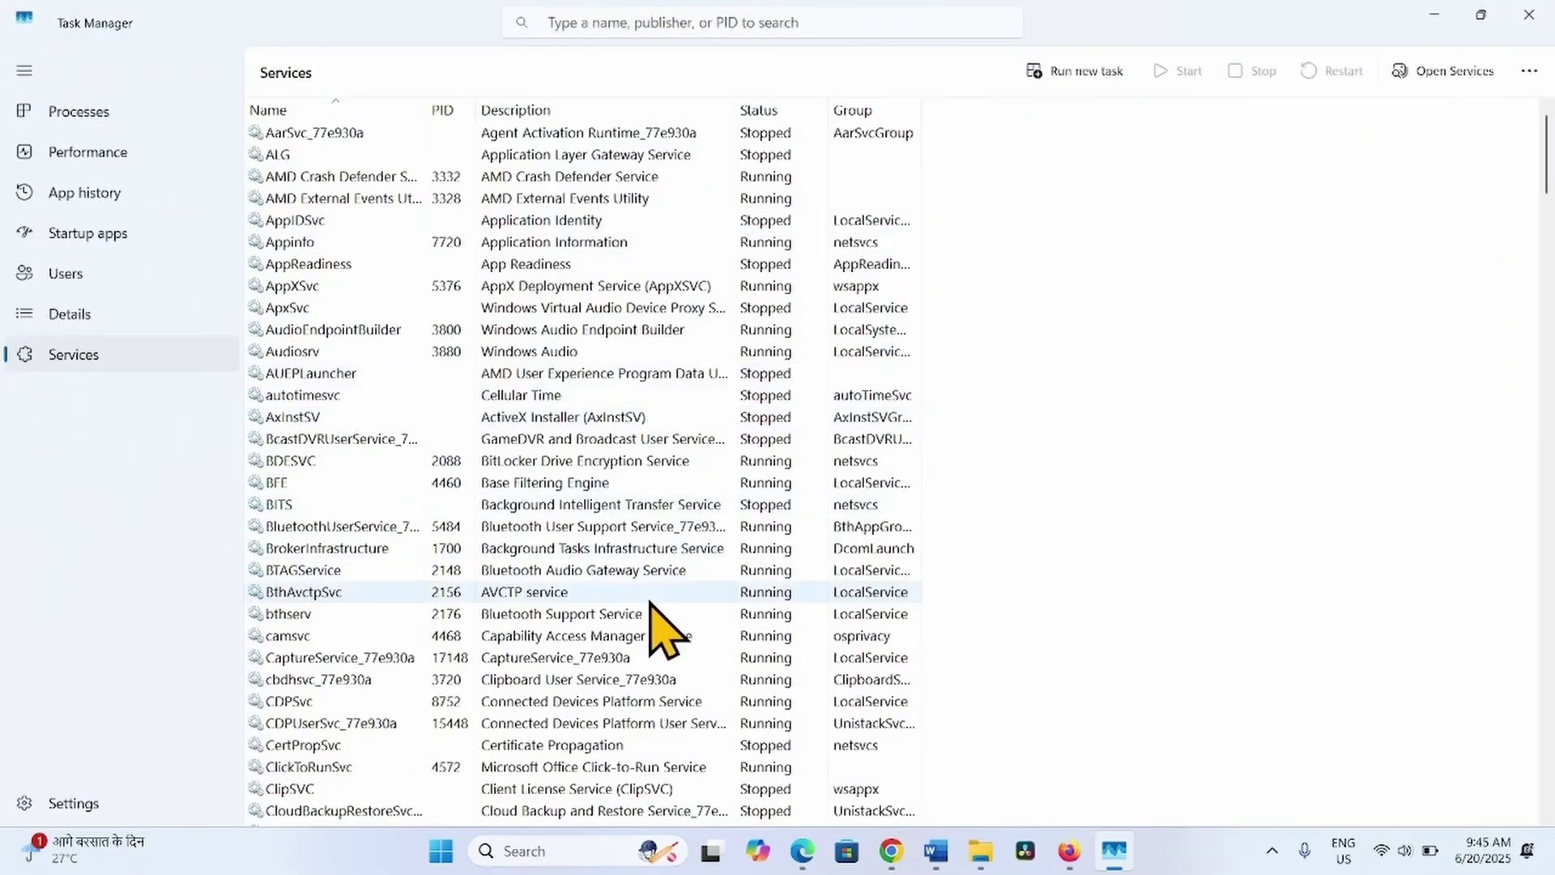
{"action": "scroll", "coordinate": [650, 603], "scroll_direction": "down", "scroll_amount": 20}
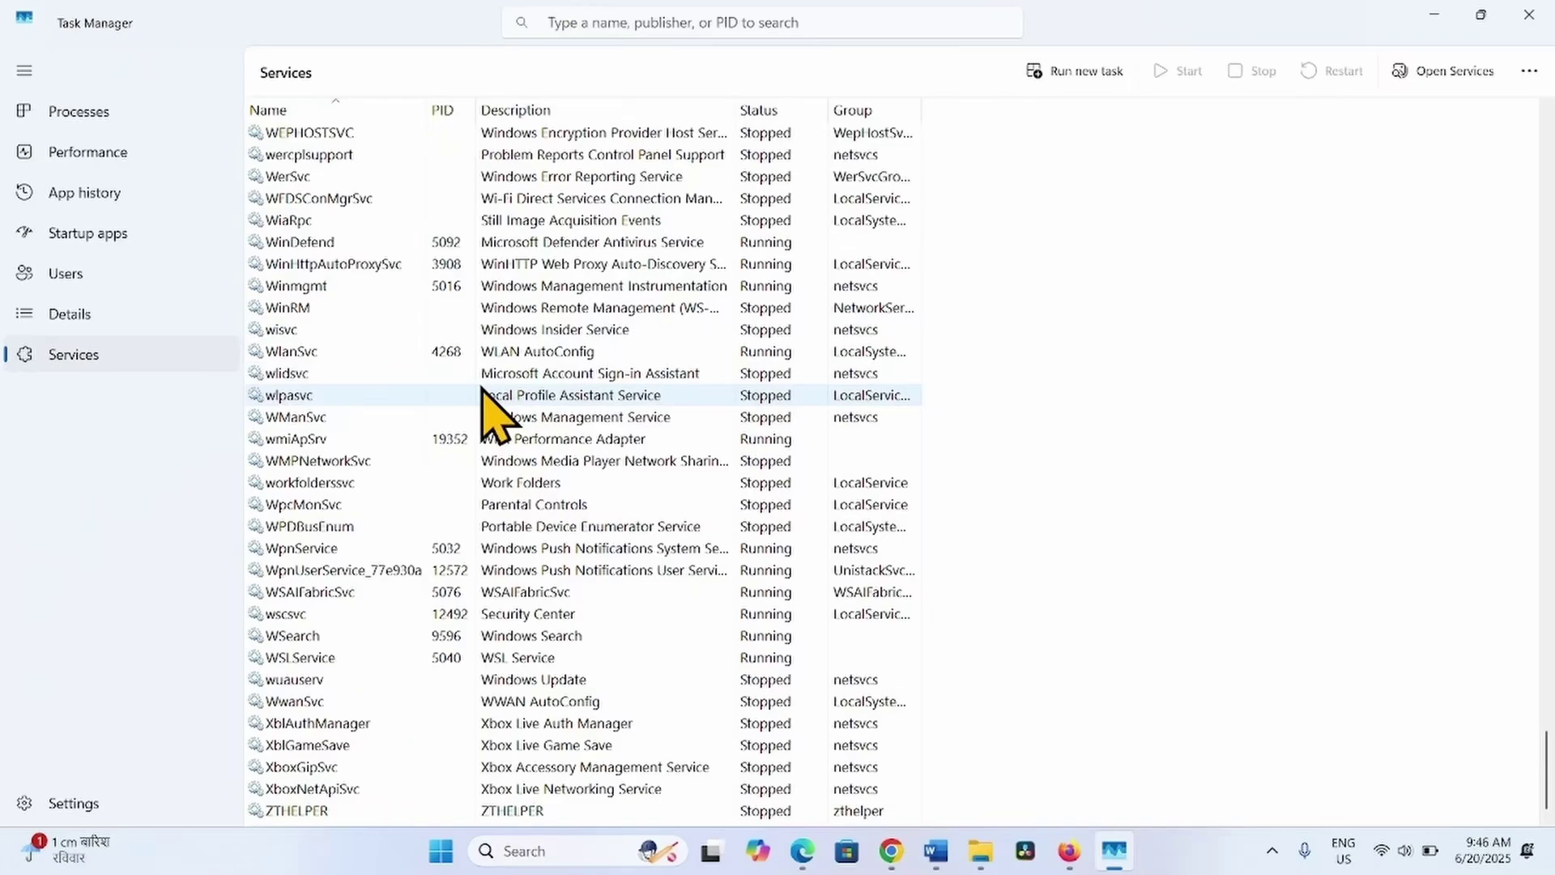
{"action": "left_click", "coordinate": [459, 378]}
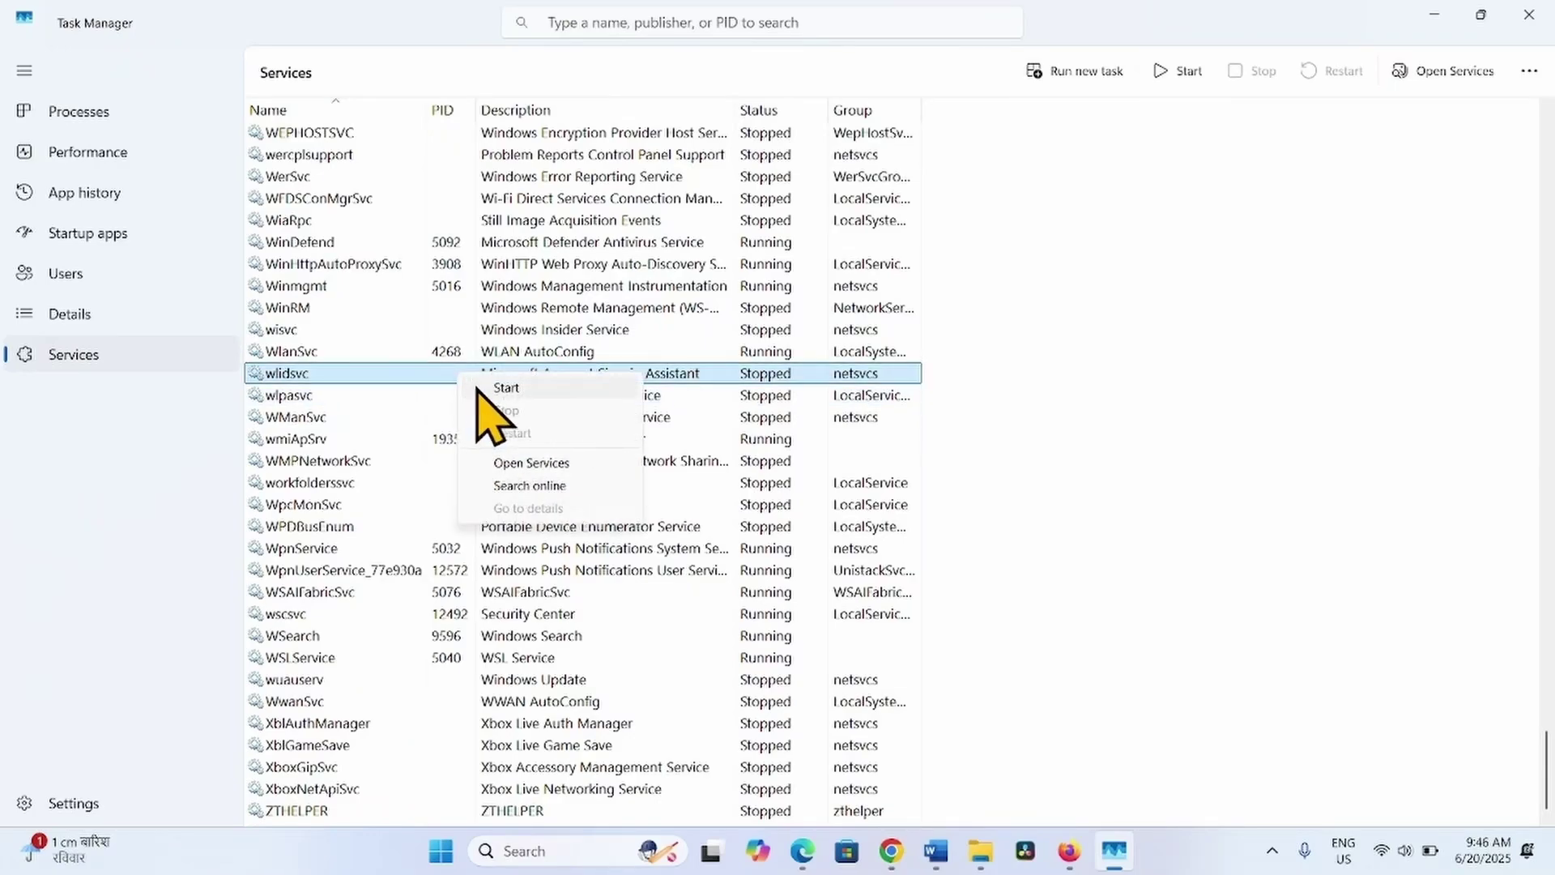
- Check wlidsvc's context menu without changing anything, then close Task Manager
{"action": "left_click", "coordinate": [733, 413]}
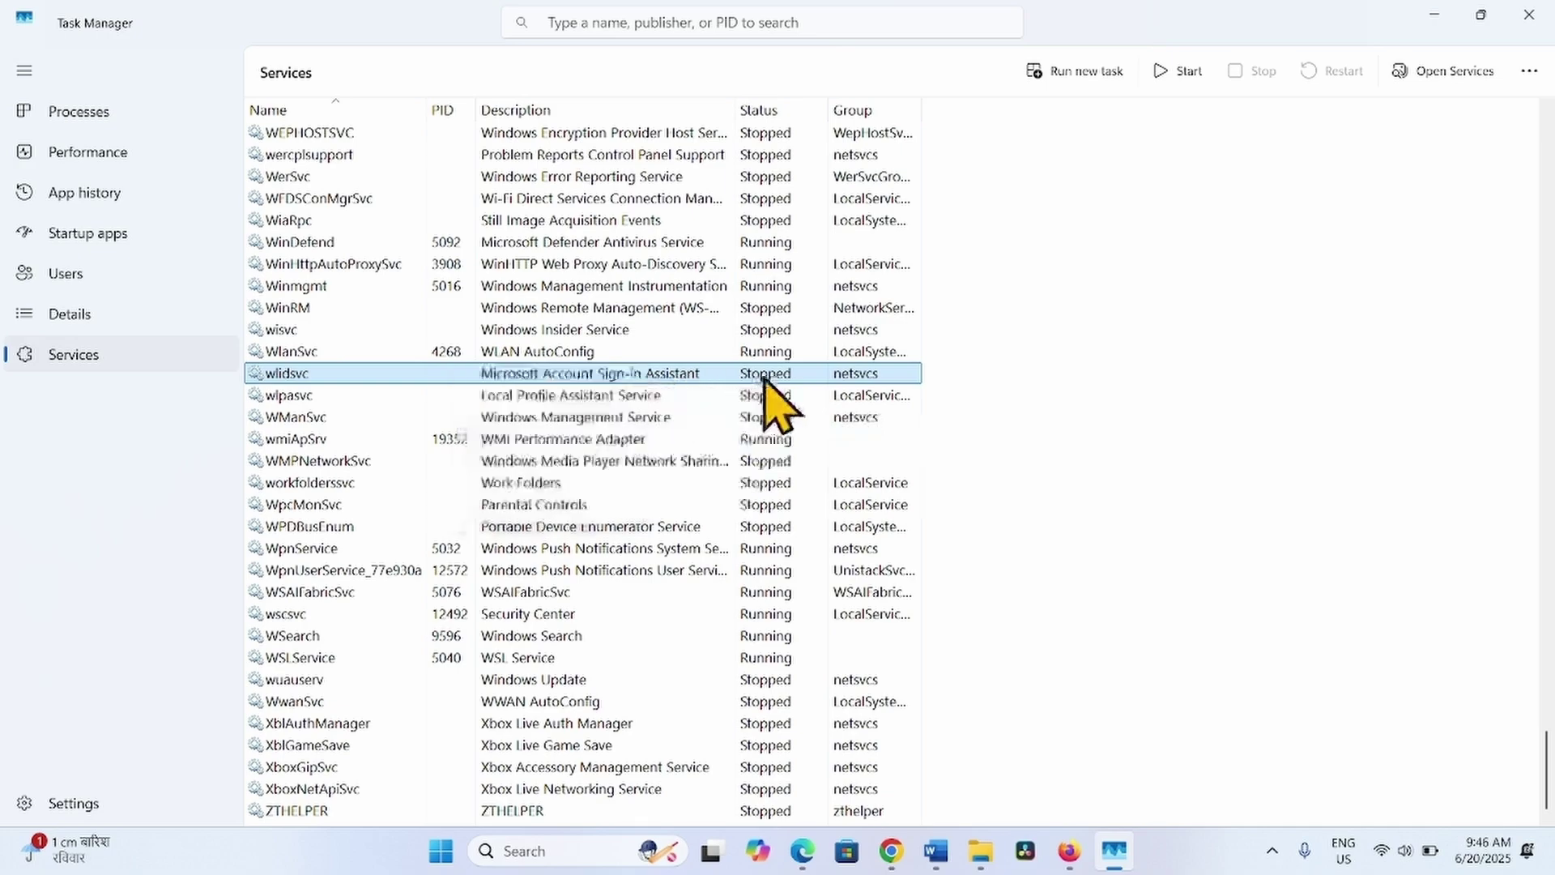
{"action": "right_click", "coordinate": [563, 382]}
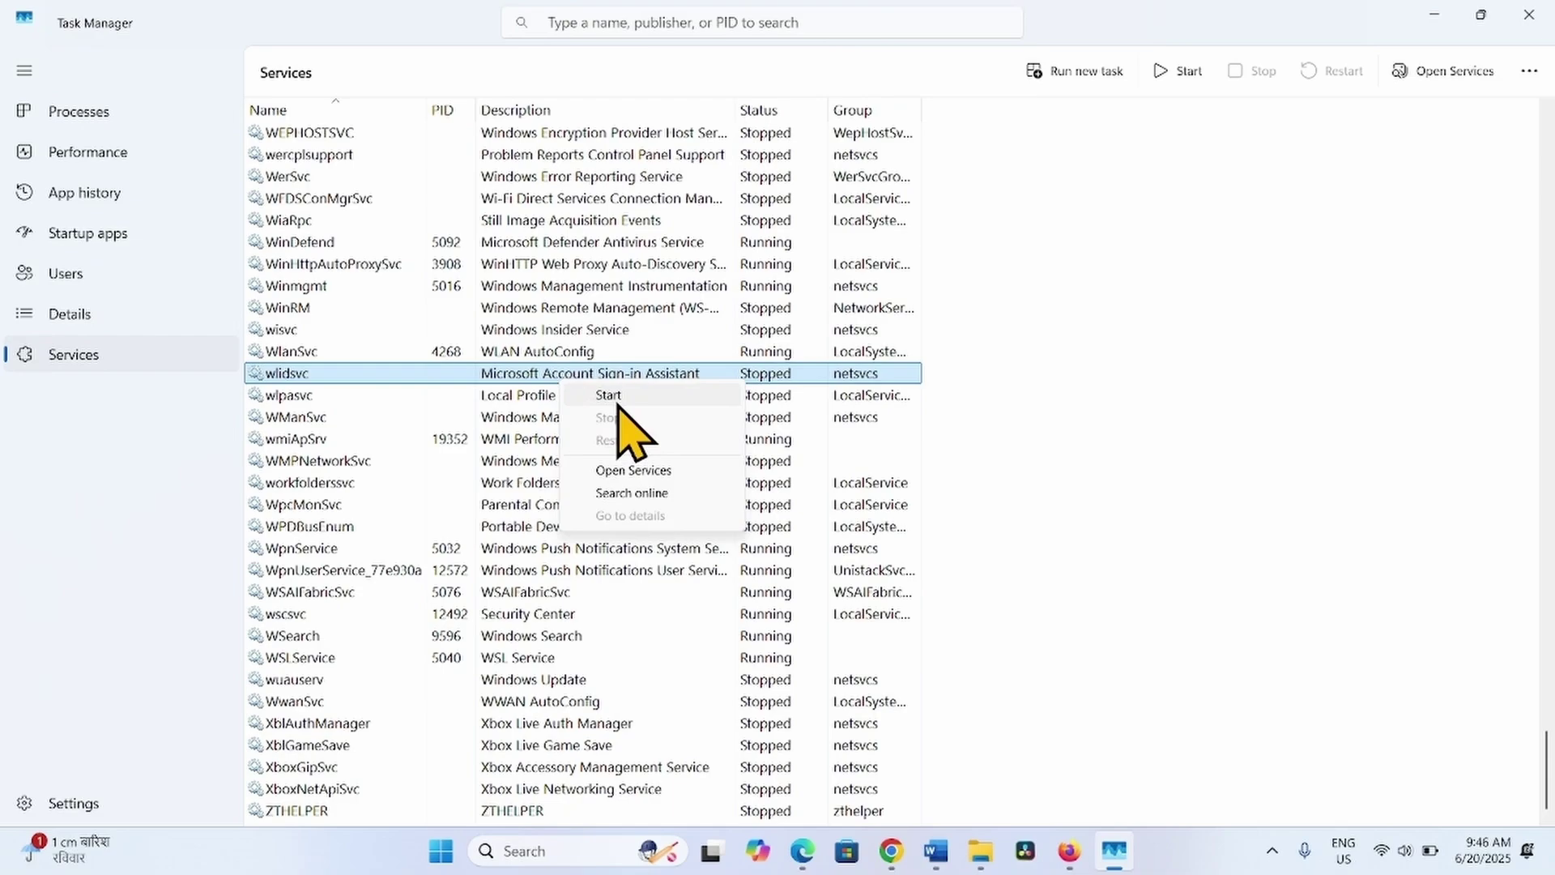
{"action": "left_click", "coordinate": [1107, 402]}
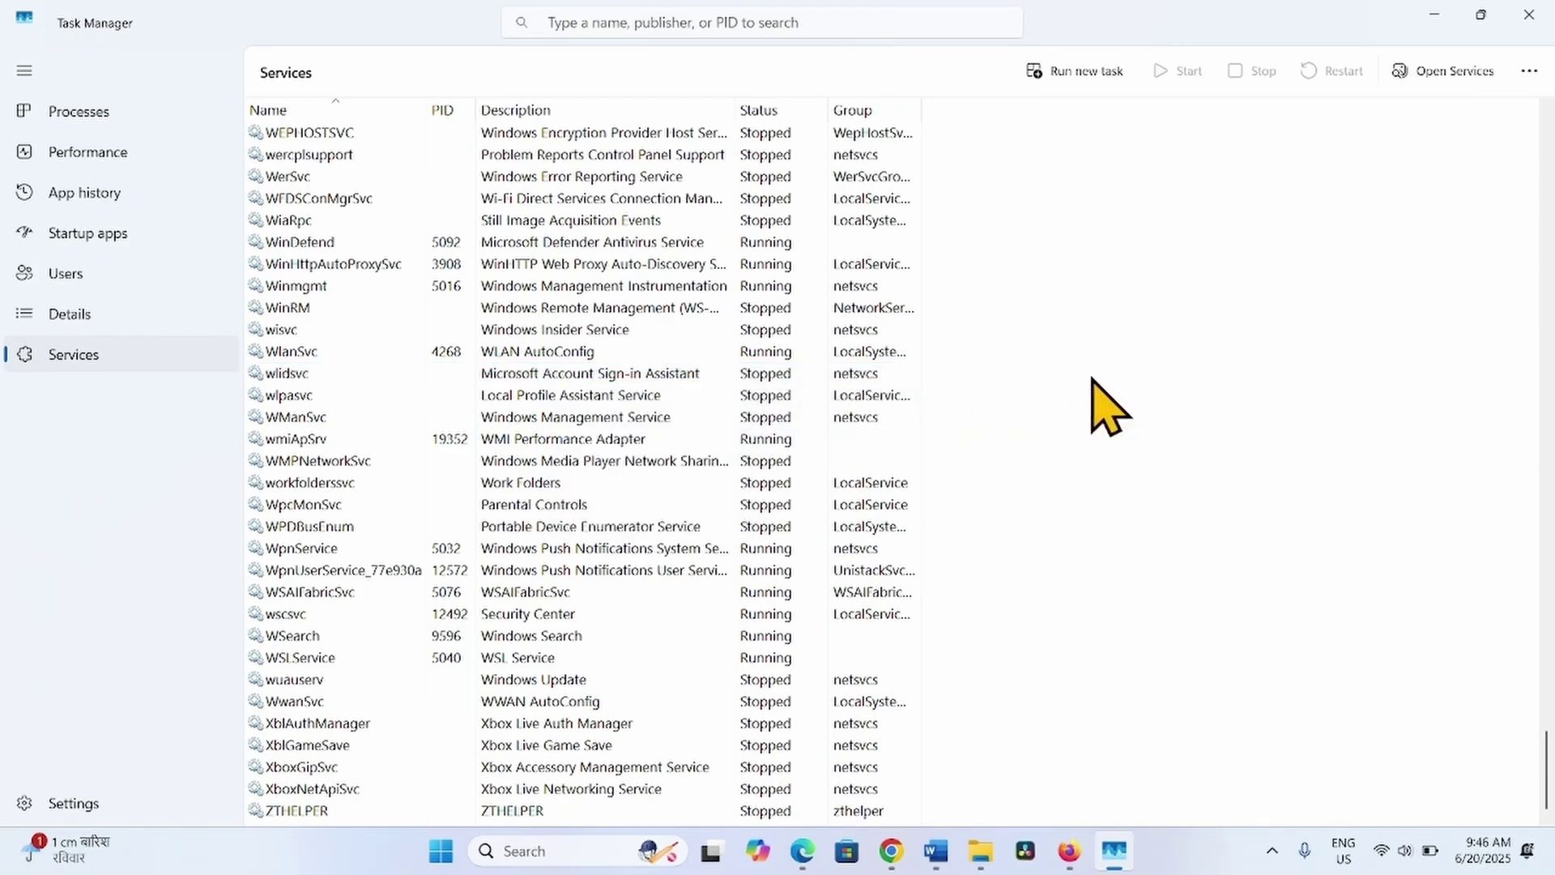
{"action": "left_click", "coordinate": [1526, 11]}
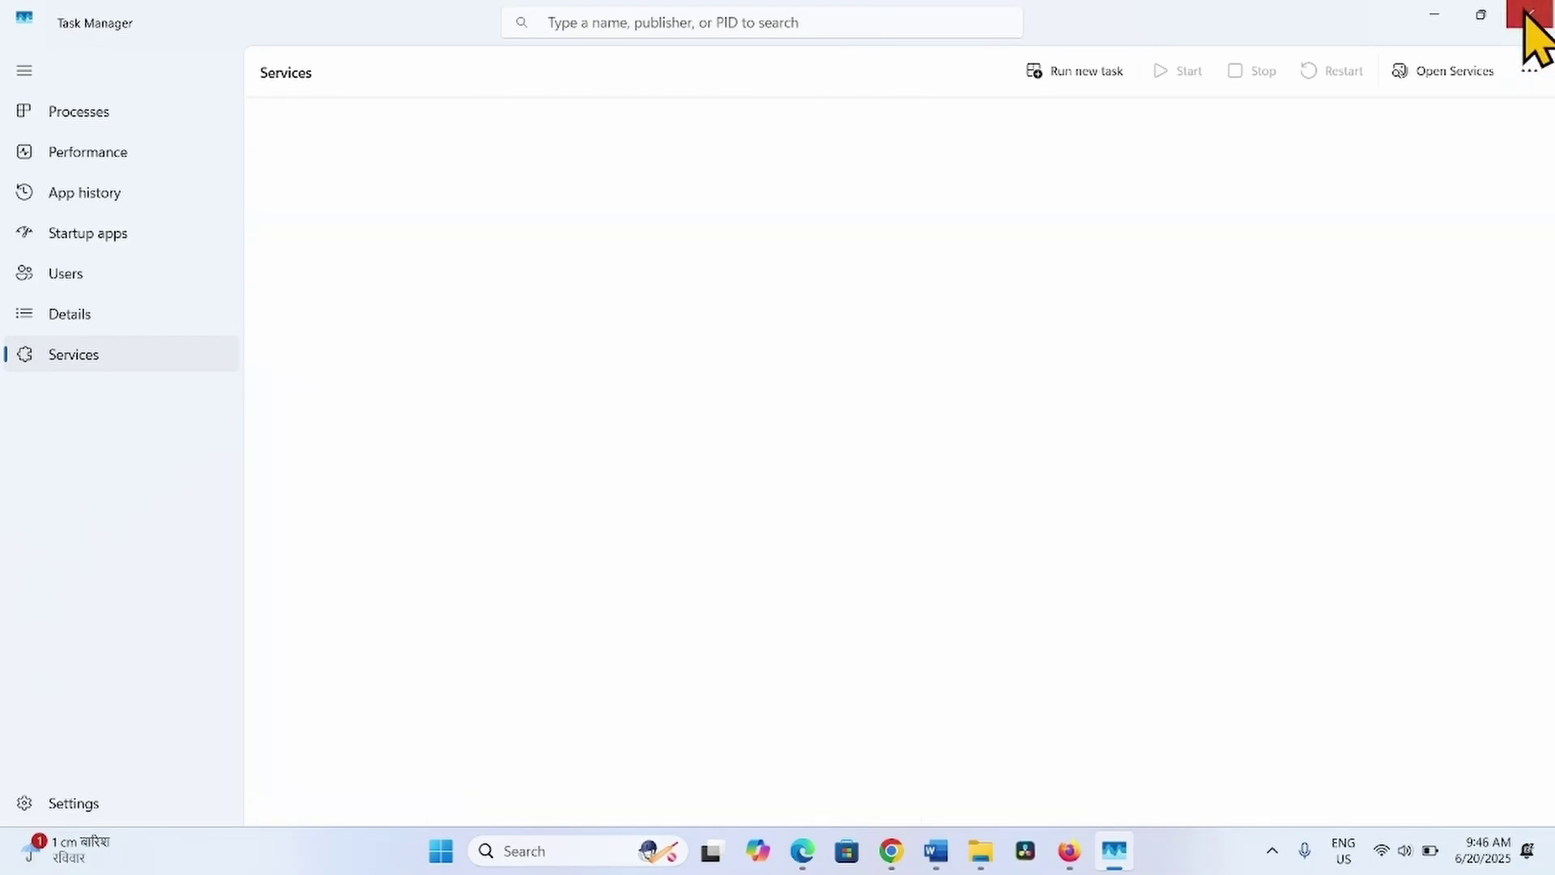